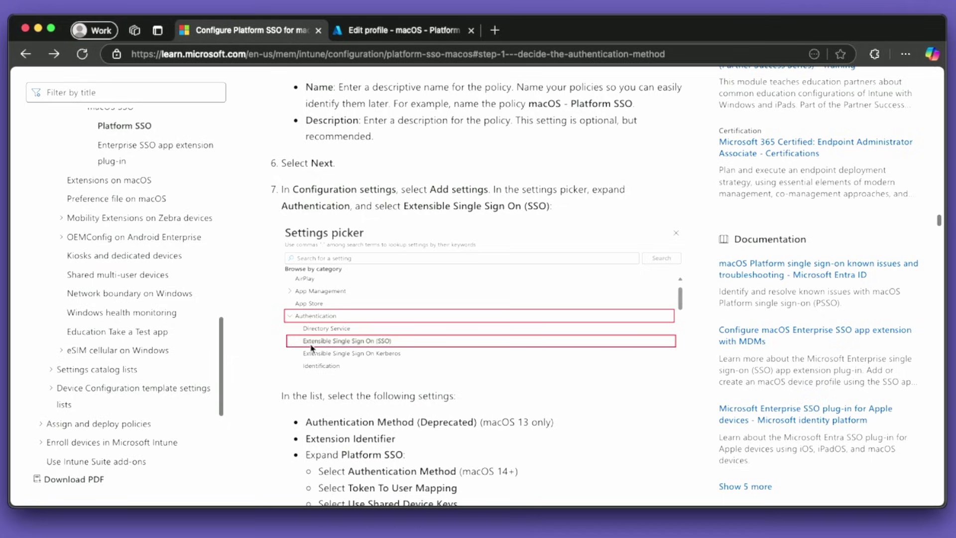
Step: Check the required settings list in the Microsoft Learn guide, then go back to the Platform SSO profile editor
{"action": "scroll", "coordinate": [354, 346], "scroll_direction": "down", "scroll_amount": 3}
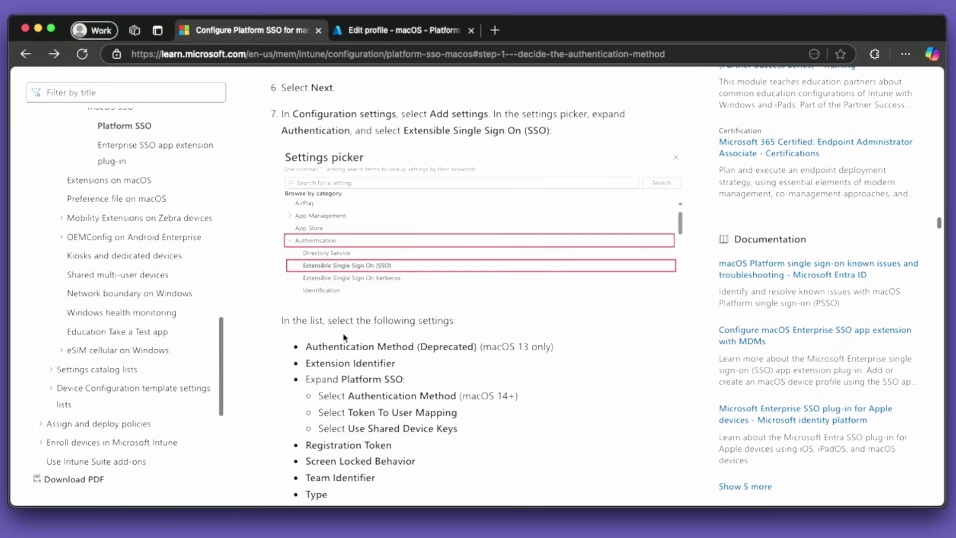
{"action": "scroll", "coordinate": [343, 336], "scroll_direction": "down", "scroll_amount": 3}
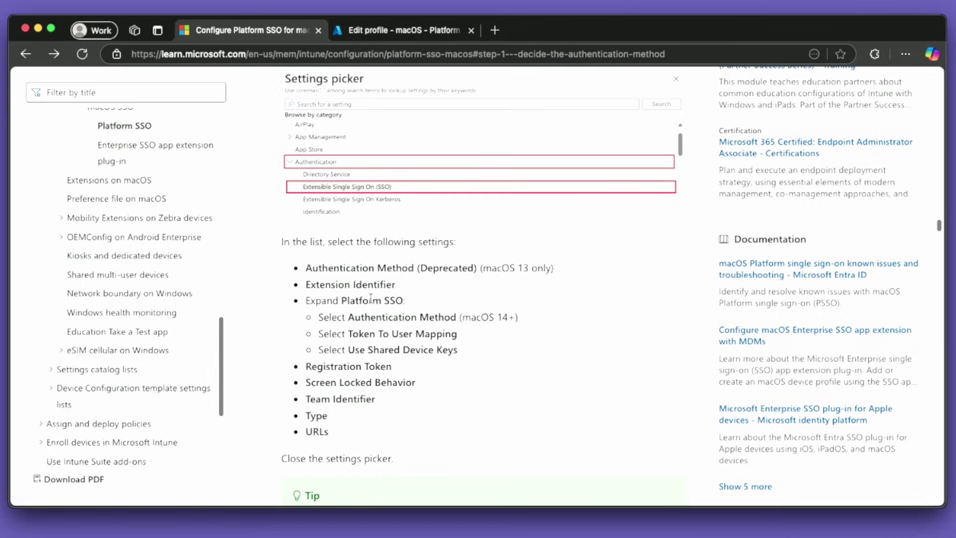
{"action": "left_click", "coordinate": [405, 29]}
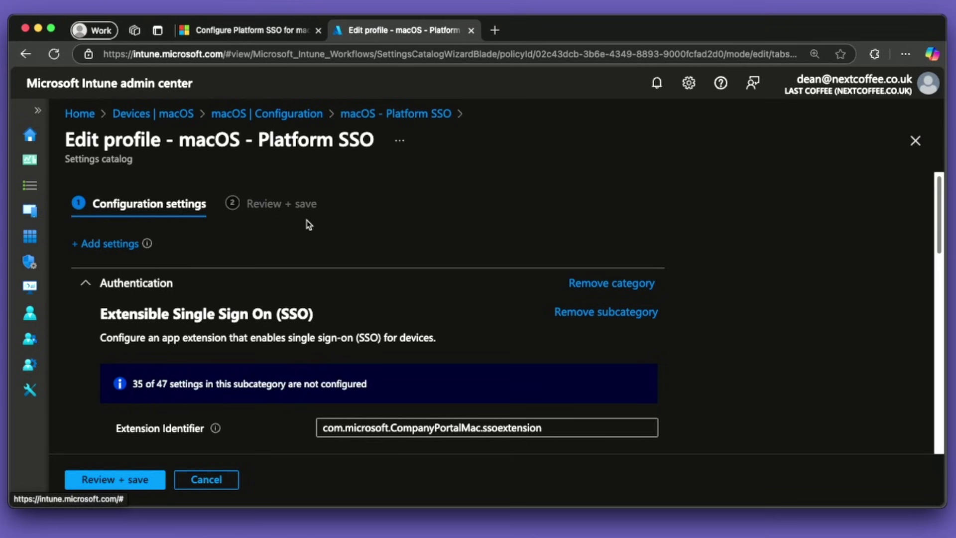
{"action": "left_click", "coordinate": [137, 247]}
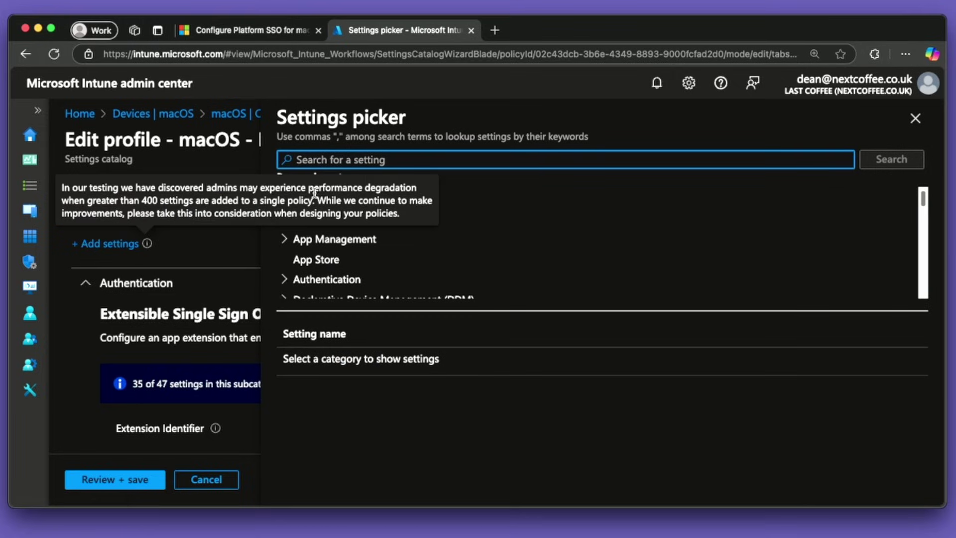
{"action": "type", "text": "exten"}
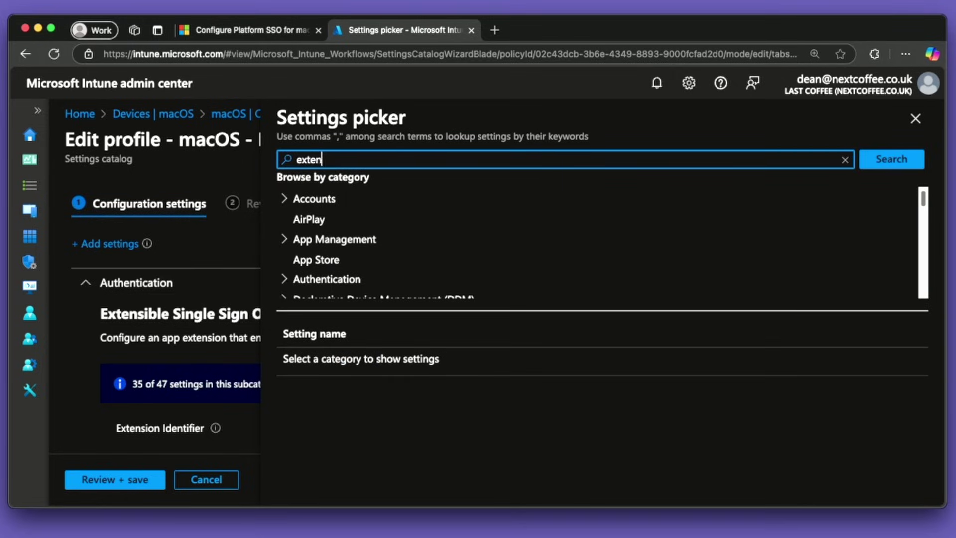
{"action": "type", "text": "s"}
{"action": "left_click", "coordinate": [873, 160]}
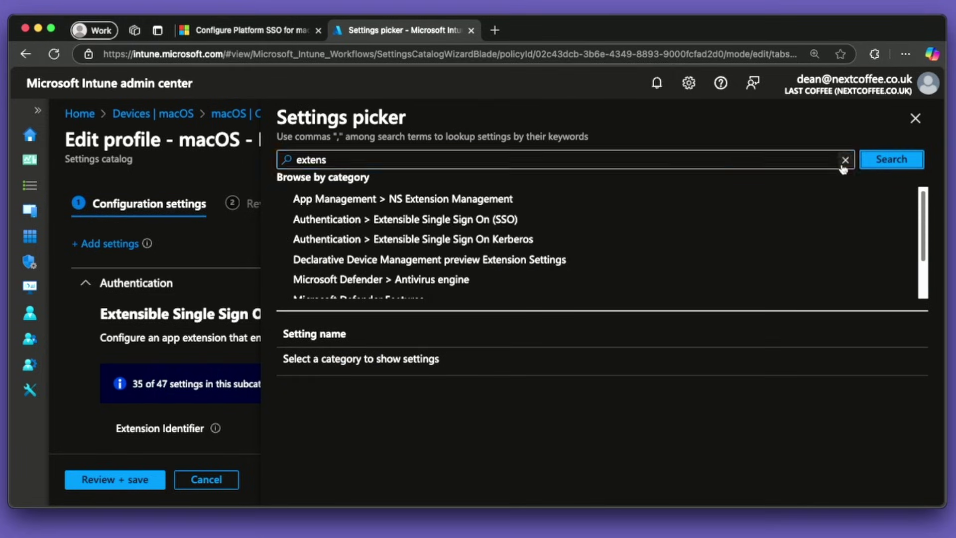
{"action": "left_click", "coordinate": [442, 224]}
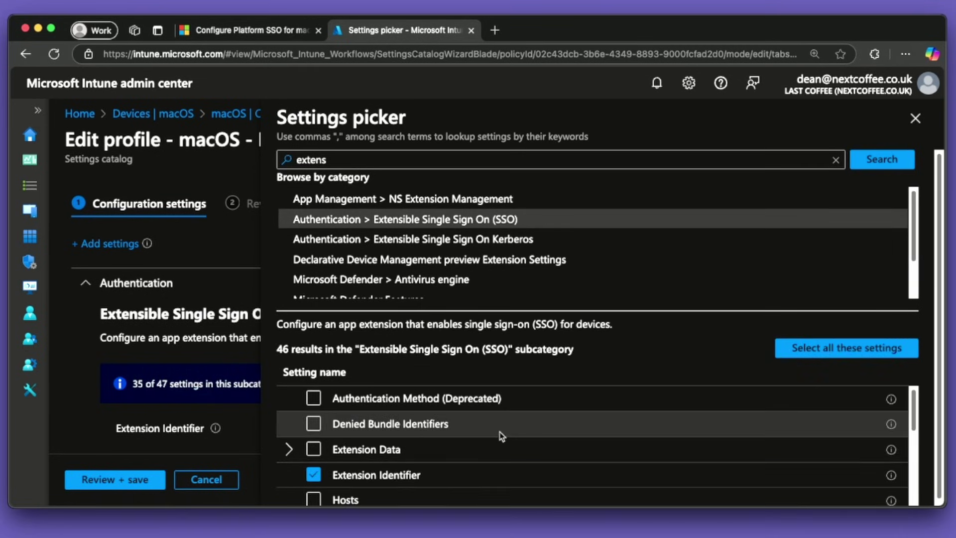
{"action": "scroll", "coordinate": [502, 436], "scroll_direction": "down", "scroll_amount": 1}
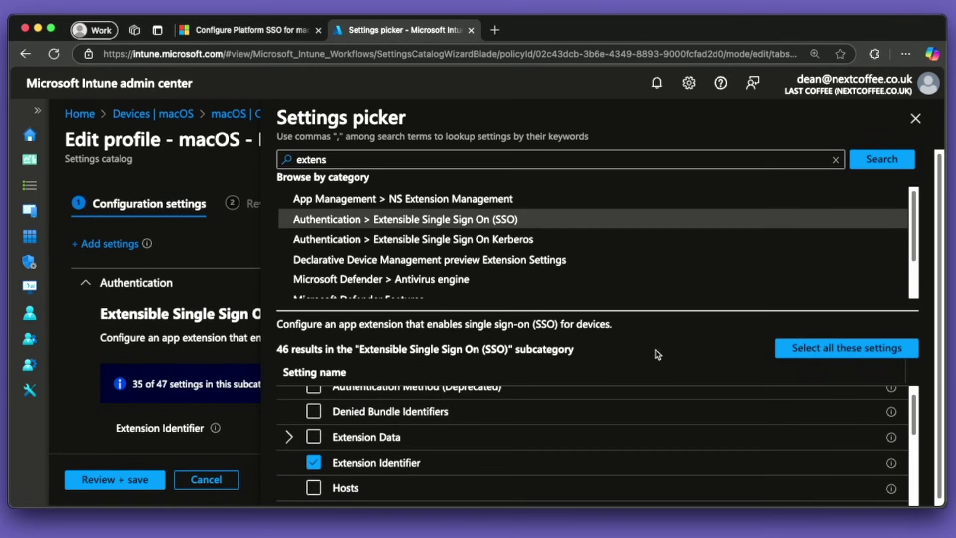
{"action": "left_click", "coordinate": [905, 54]}
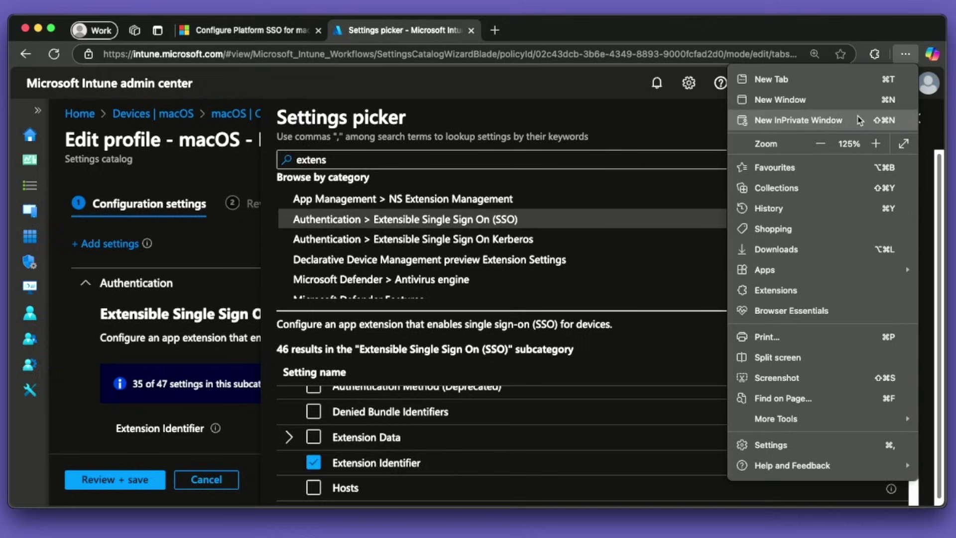
{"action": "left_click", "coordinate": [819, 144]}
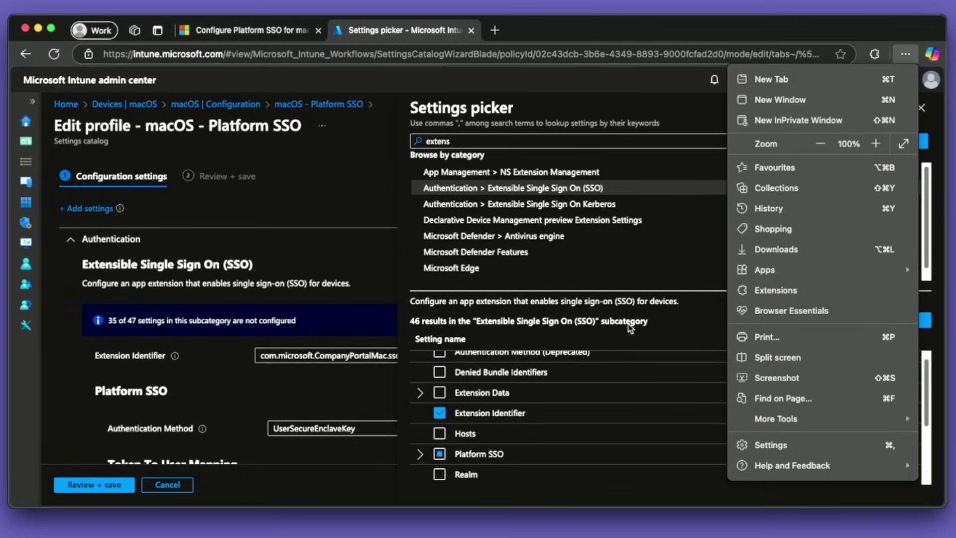
{"action": "left_click", "coordinate": [630, 349]}
{"action": "scroll", "coordinate": [665, 363], "scroll_direction": "down", "scroll_amount": 1}
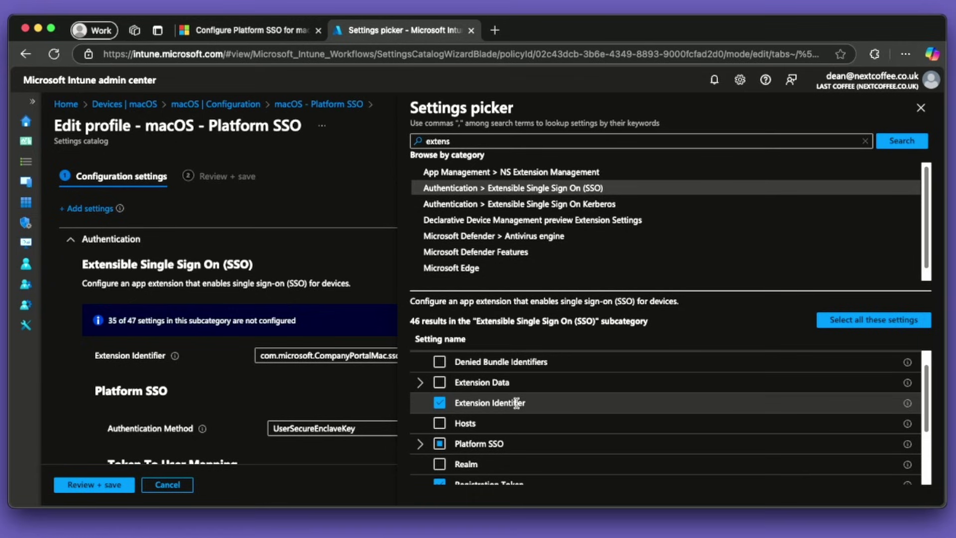
{"action": "left_click", "coordinate": [419, 443]}
{"action": "scroll", "coordinate": [496, 462], "scroll_direction": "down", "scroll_amount": 1}
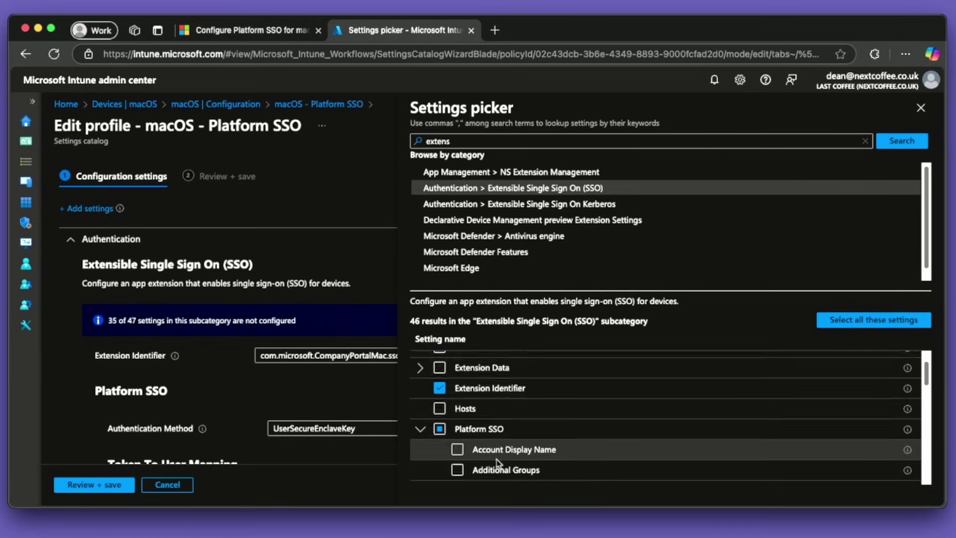
{"action": "scroll", "coordinate": [496, 462], "scroll_direction": "down", "scroll_amount": 5}
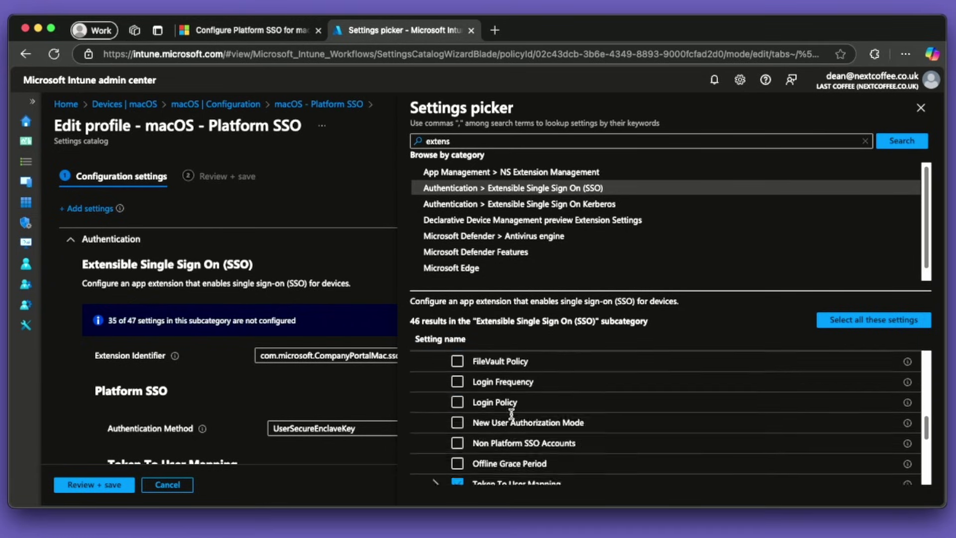
{"action": "scroll", "coordinate": [511, 413], "scroll_direction": "down", "scroll_amount": 3}
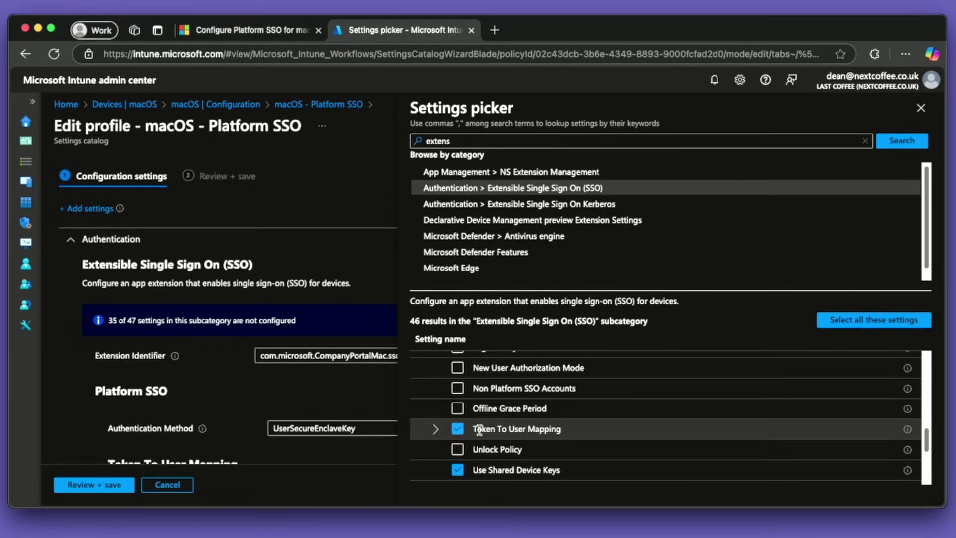
{"action": "left_click", "coordinate": [435, 430]}
{"action": "scroll", "coordinate": [517, 433], "scroll_direction": "down", "scroll_amount": 1}
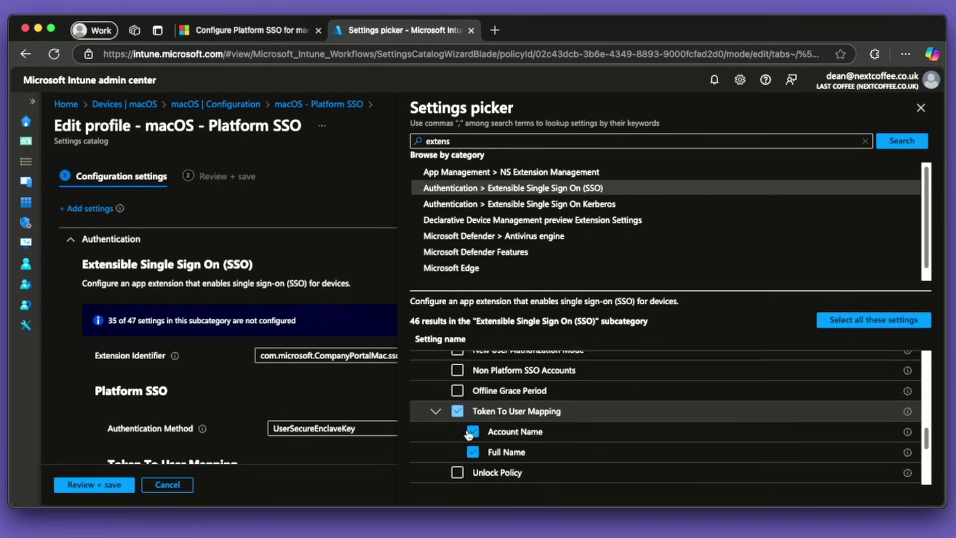
{"action": "left_click", "coordinate": [435, 408]}
{"action": "scroll", "coordinate": [529, 431], "scroll_direction": "down", "scroll_amount": 1}
{"action": "scroll", "coordinate": [480, 431], "scroll_direction": "down", "scroll_amount": 5}
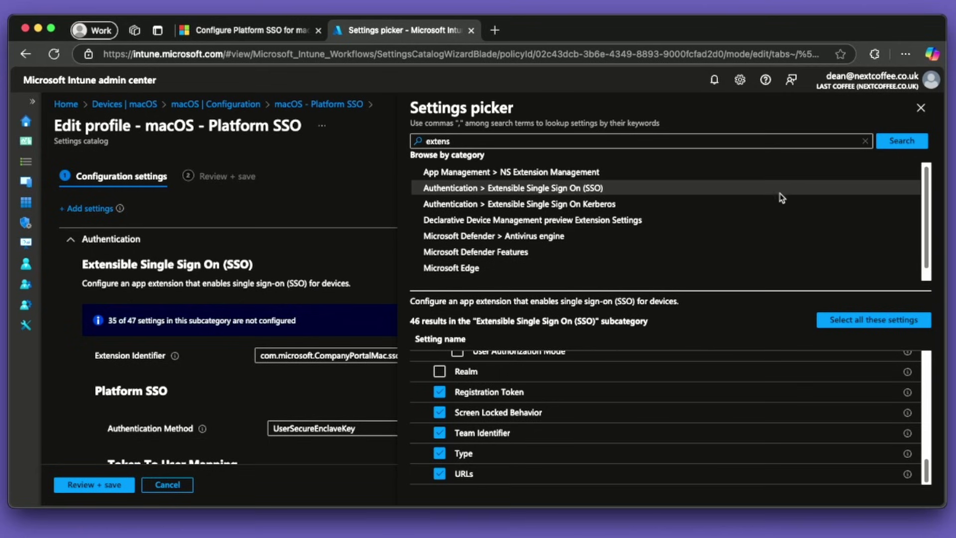
{"action": "left_click", "coordinate": [920, 109]}
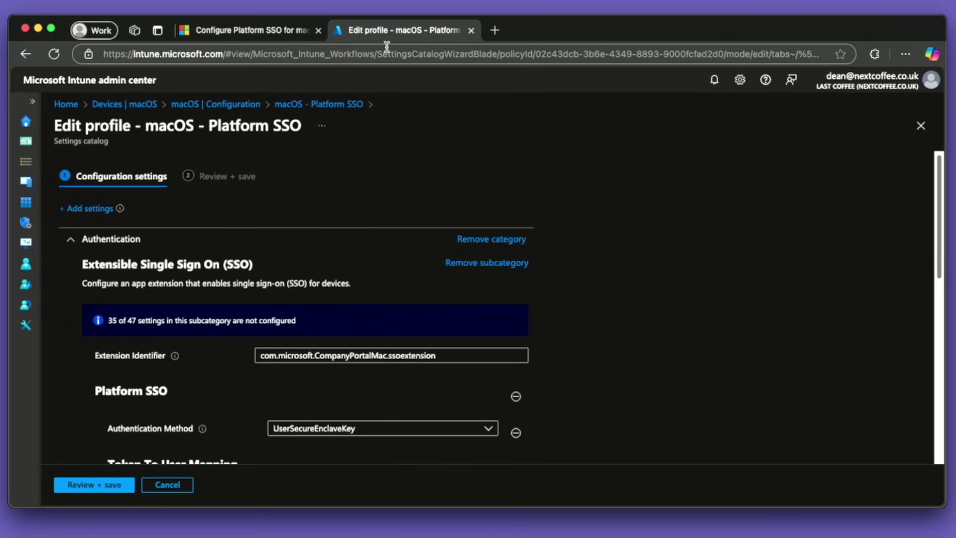
{"action": "left_click", "coordinate": [279, 38]}
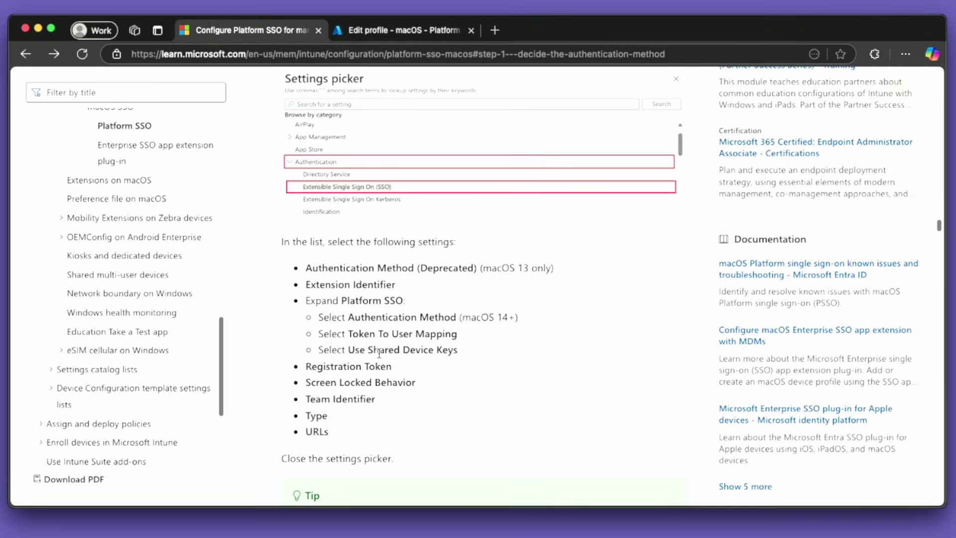
{"action": "scroll", "coordinate": [402, 300], "scroll_direction": "down", "scroll_amount": 10}
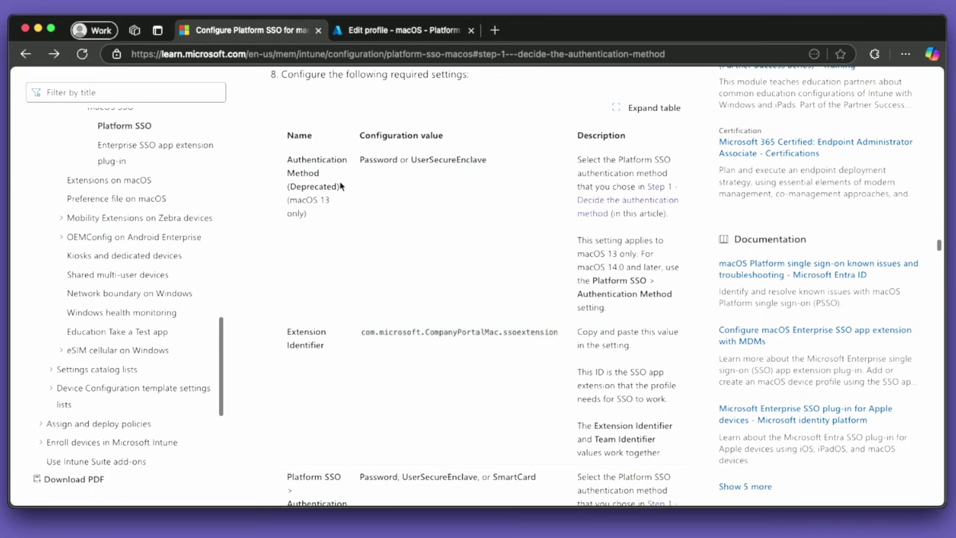
{"action": "scroll", "coordinate": [368, 364], "scroll_direction": "down", "scroll_amount": 5}
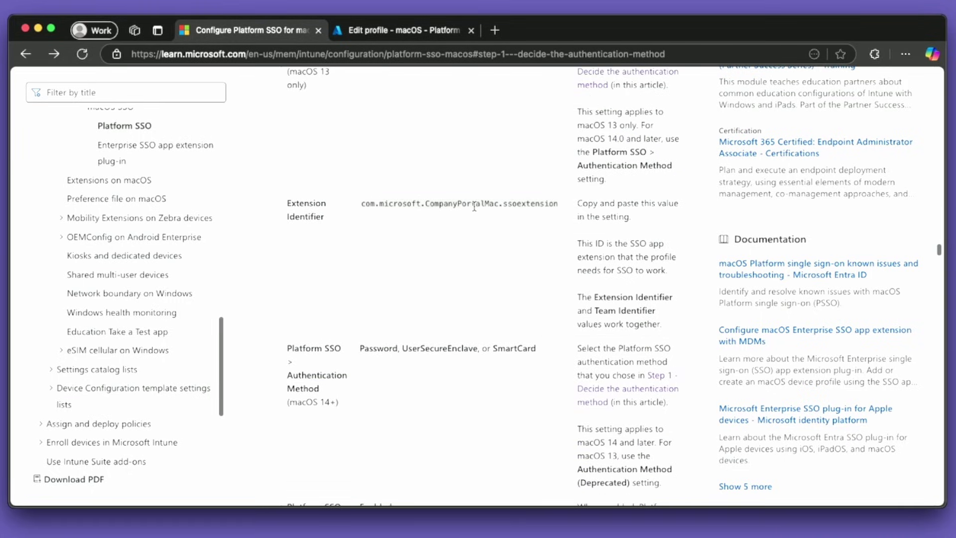
Step: Cancel the Platform SSO profile edit without saving and show the 9 enrolled macOS devices
{"action": "left_click", "coordinate": [397, 30]}
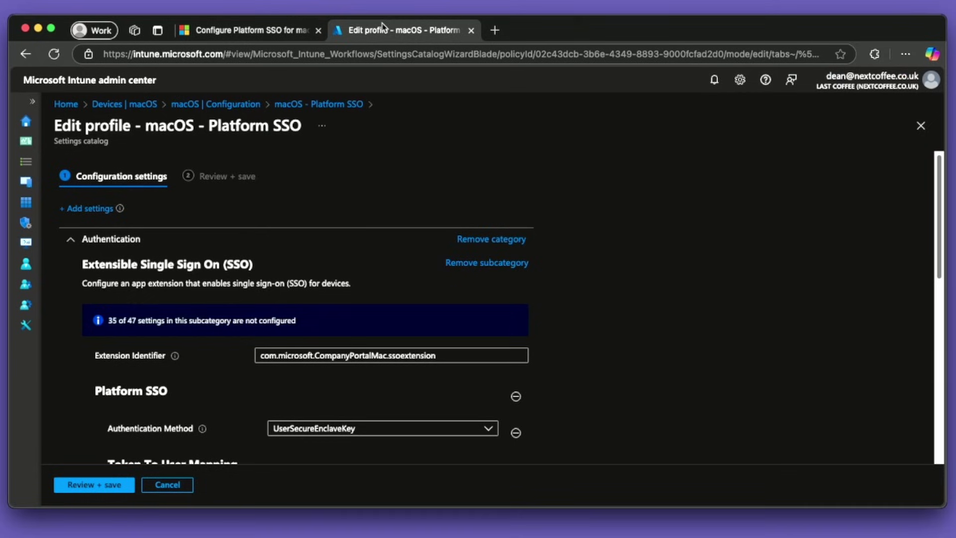
{"action": "scroll", "coordinate": [316, 367], "scroll_direction": "down", "scroll_amount": 6}
{"action": "scroll", "coordinate": [273, 377], "scroll_direction": "down", "scroll_amount": 6}
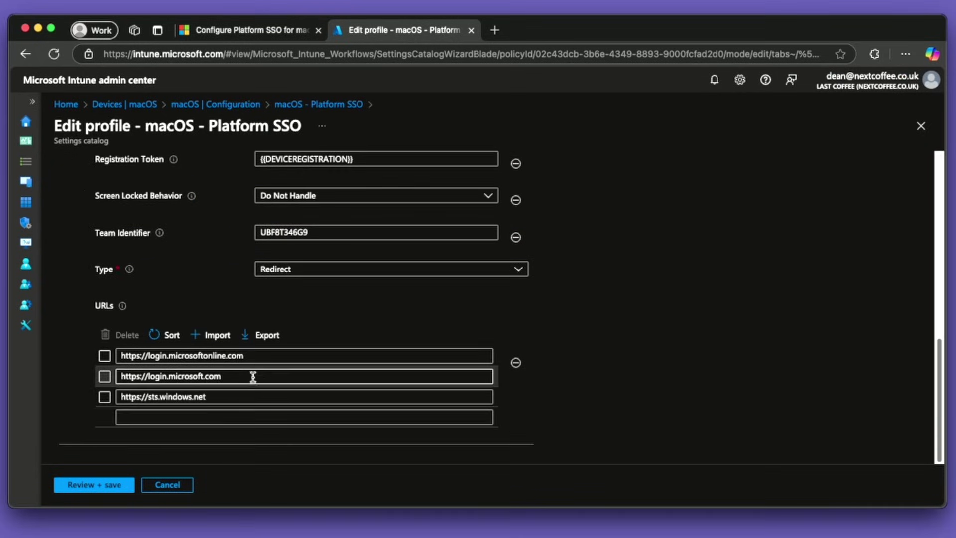
{"action": "left_click", "coordinate": [183, 486]}
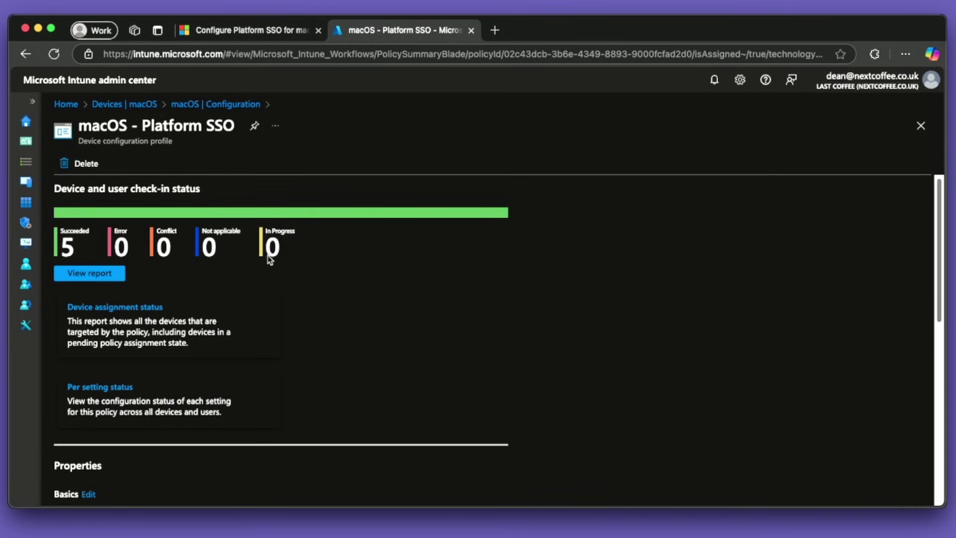
{"action": "left_click", "coordinate": [28, 183]}
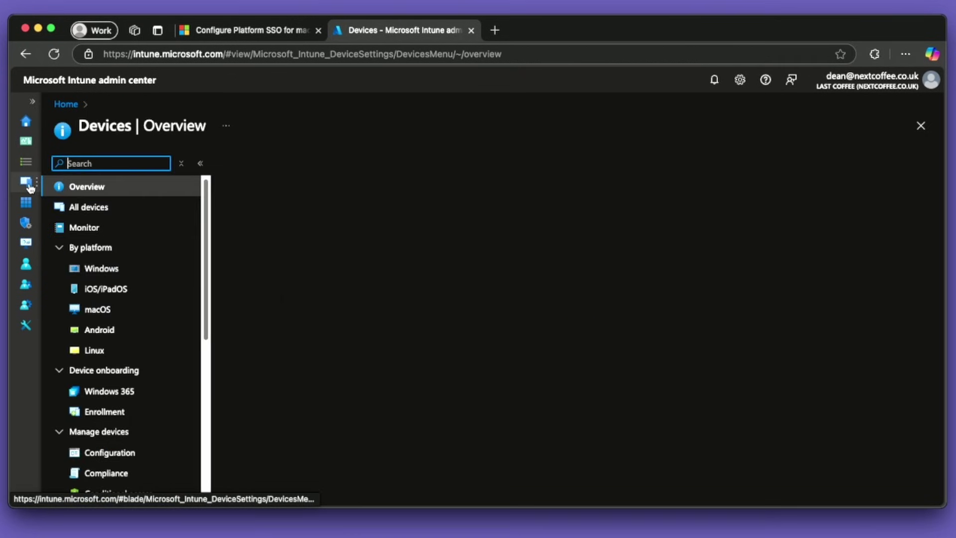
{"action": "left_click", "coordinate": [97, 311]}
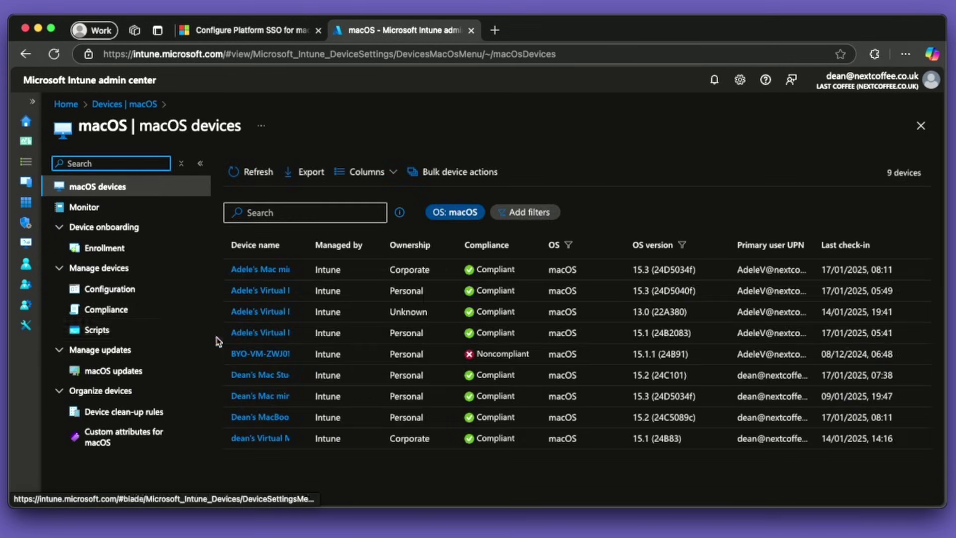
Step: Inspect the MacOS COmpany Portal script's properties, then open GitHub's shell-intune-samples macOS folder in a new tab
{"action": "left_click", "coordinate": [96, 329]}
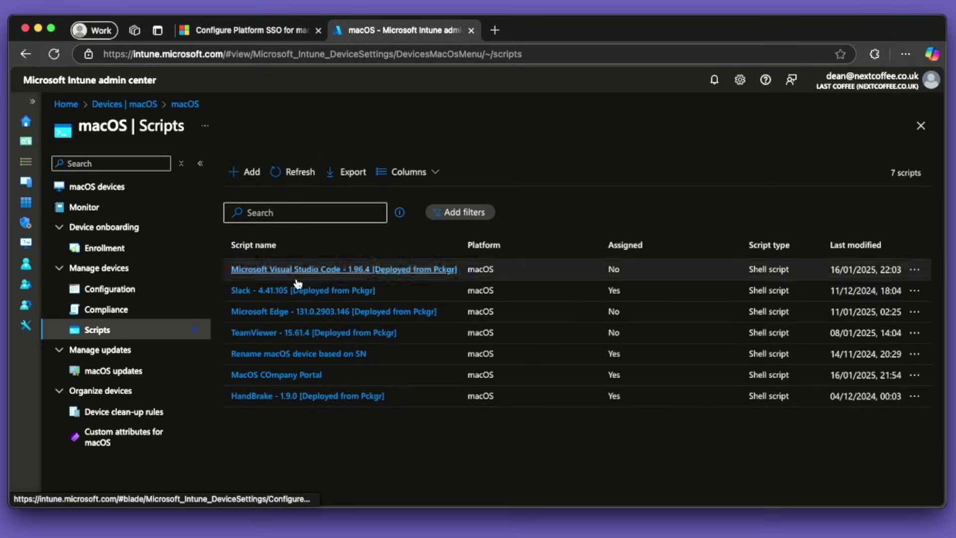
{"action": "left_click", "coordinate": [288, 374]}
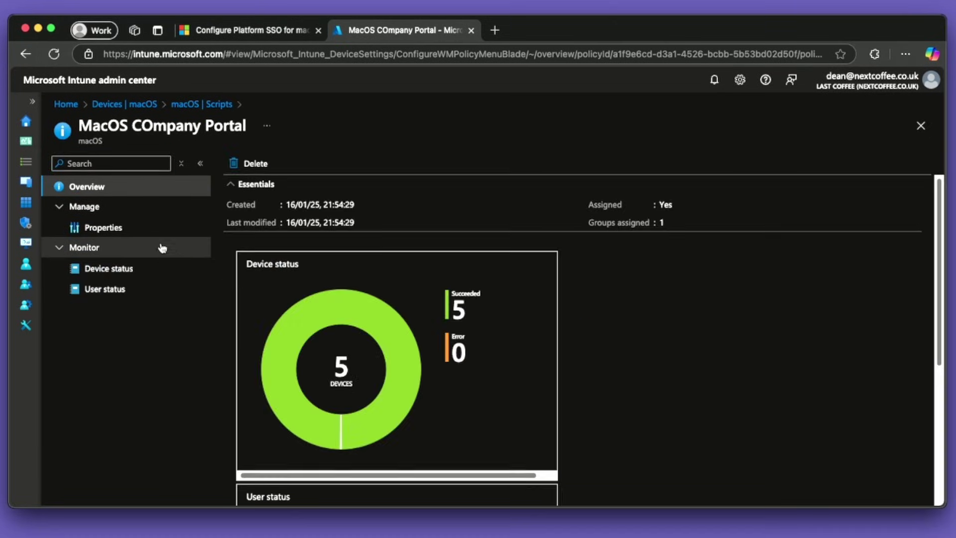
{"action": "left_click", "coordinate": [149, 230]}
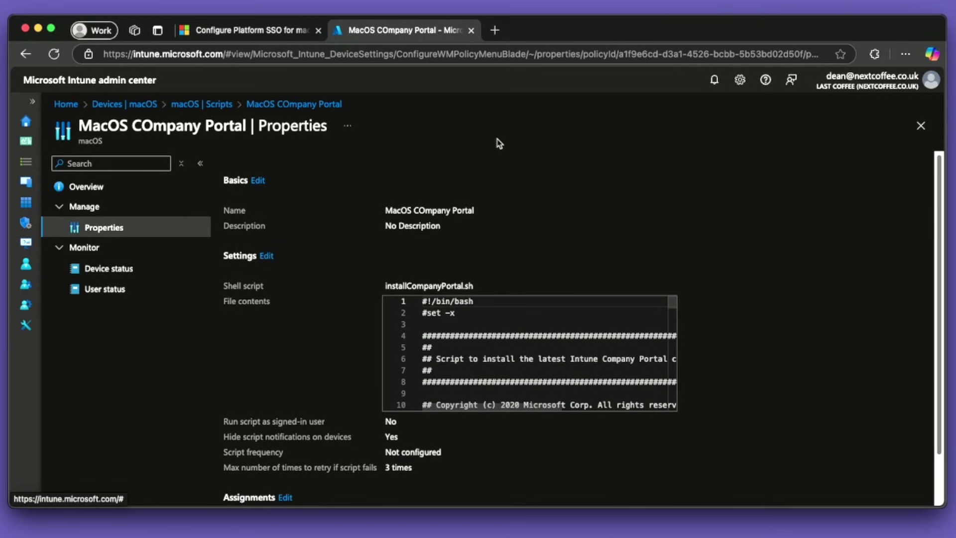
{"action": "left_click", "coordinate": [496, 30]}
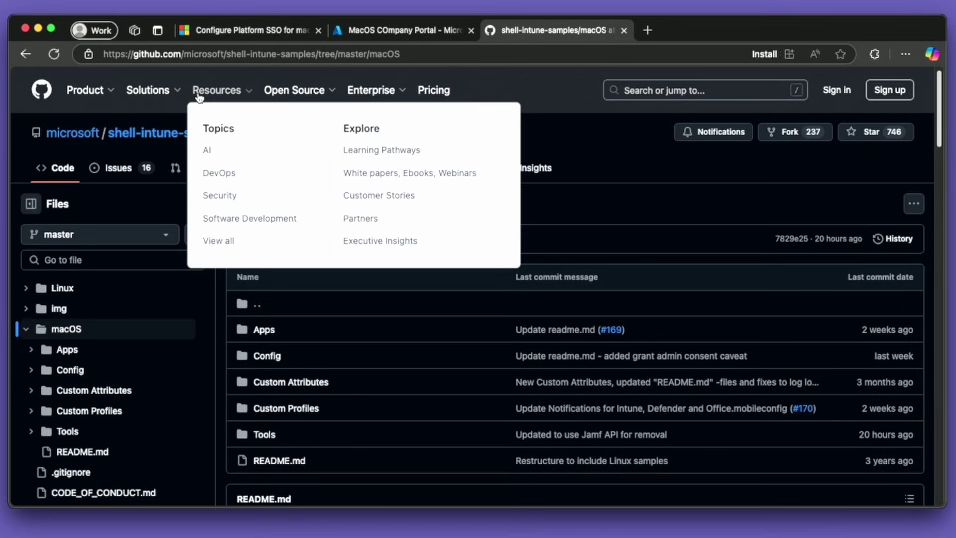
Step: Browse the macOS samples to the Apps > Company Portal folder
{"action": "scroll", "coordinate": [431, 319], "scroll_direction": "down", "scroll_amount": 3}
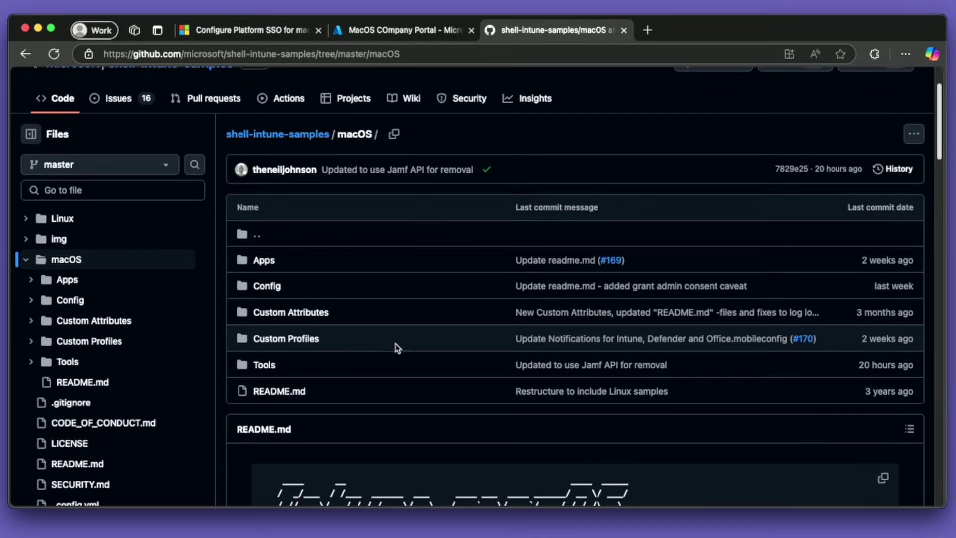
{"action": "scroll", "coordinate": [341, 342], "scroll_direction": "down", "scroll_amount": 3}
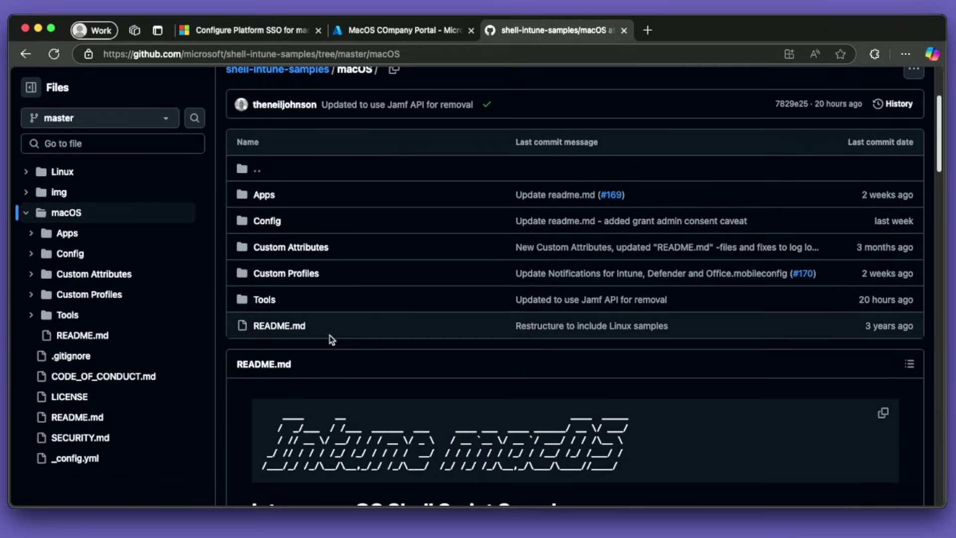
{"action": "left_click", "coordinate": [270, 223]}
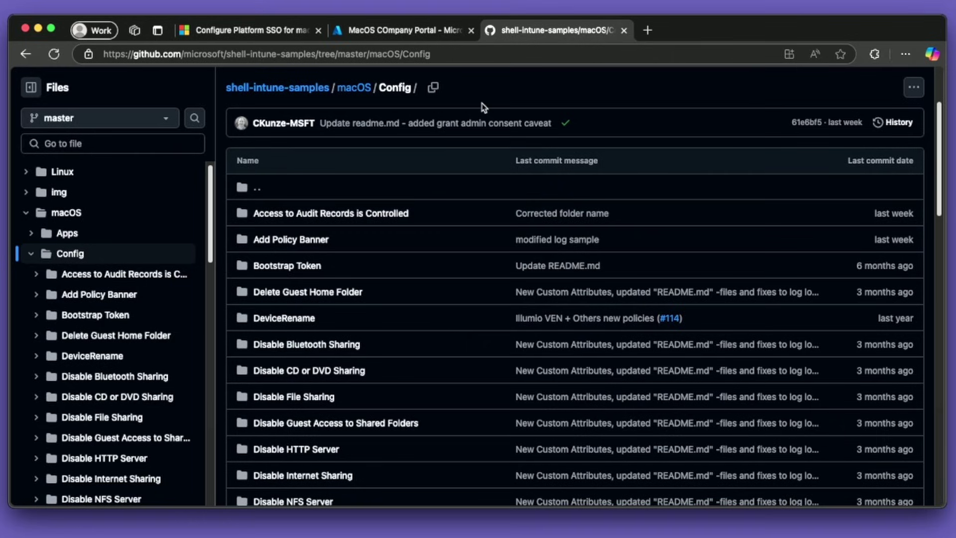
{"action": "left_click", "coordinate": [351, 92]}
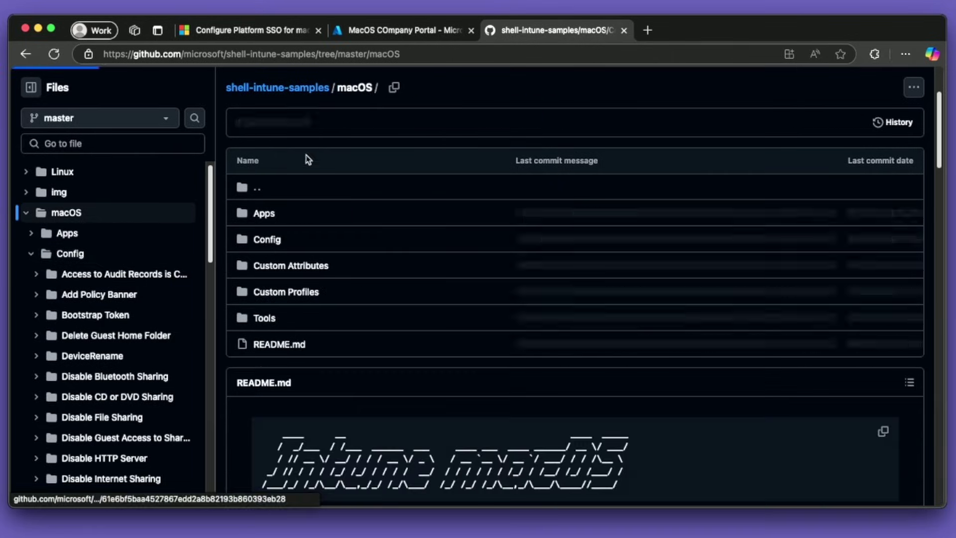
{"action": "left_click", "coordinate": [268, 214]}
{"action": "left_click", "coordinate": [305, 291]}
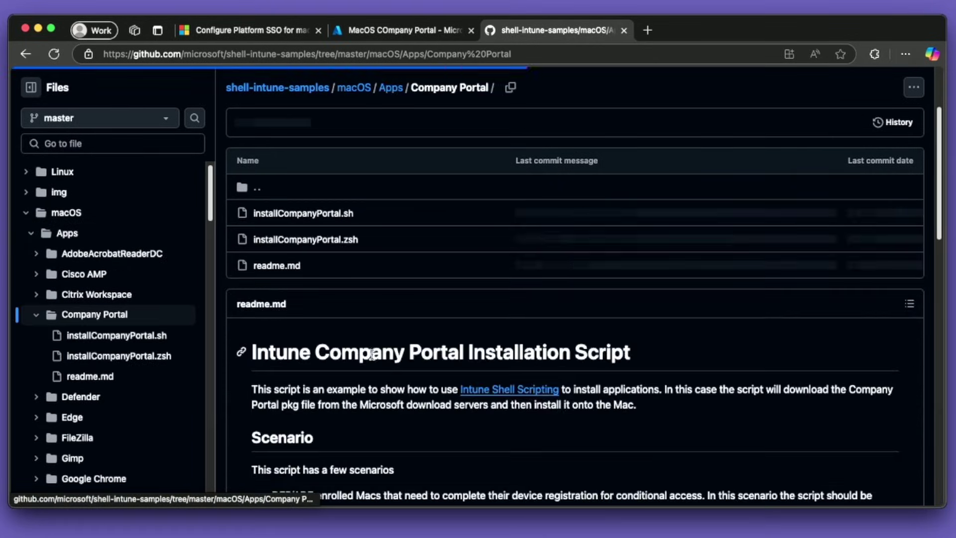
Step: View the installCompanyPortal.sh code, then return to the Intune script properties
{"action": "scroll", "coordinate": [483, 314], "scroll_direction": "down", "scroll_amount": 3}
{"action": "scroll", "coordinate": [528, 294], "scroll_direction": "up", "scroll_amount": 3}
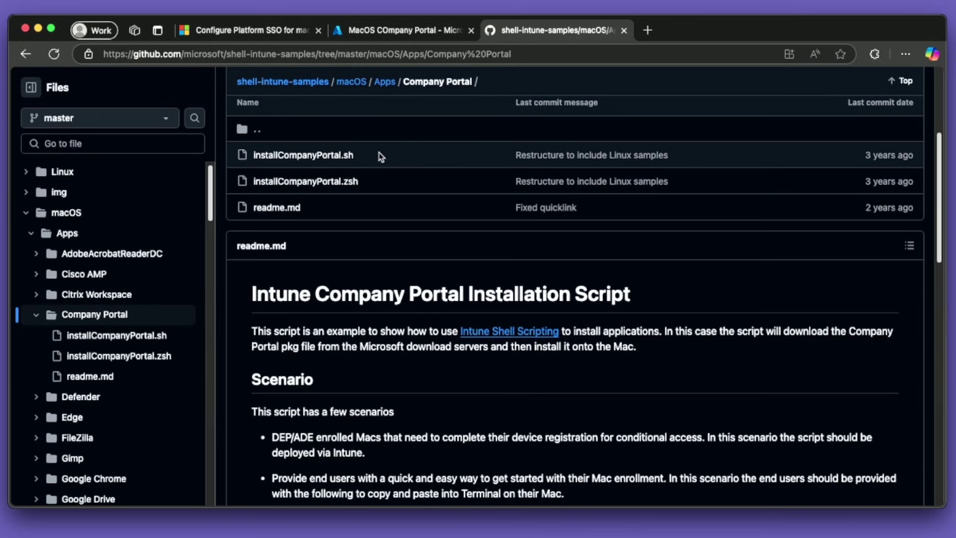
{"action": "left_click", "coordinate": [341, 156]}
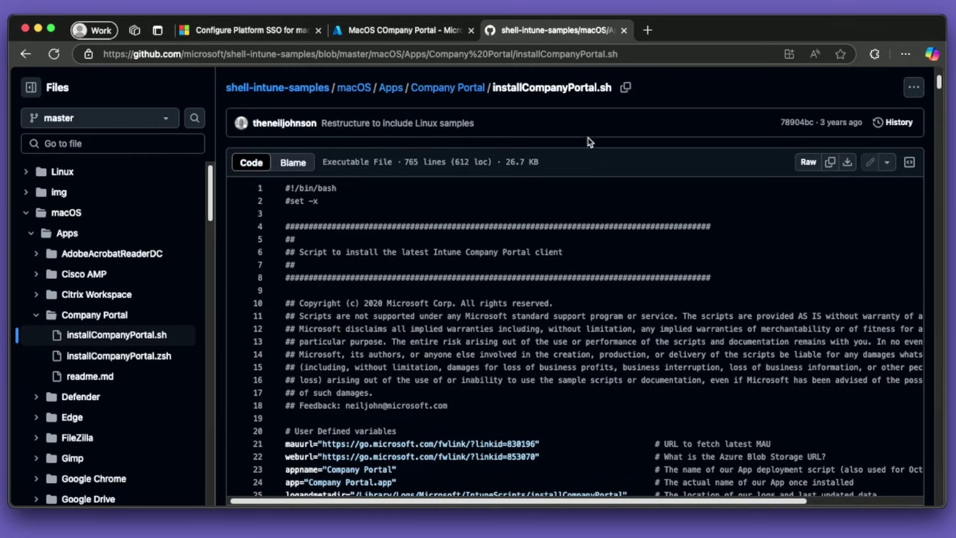
{"action": "left_click", "coordinate": [372, 30]}
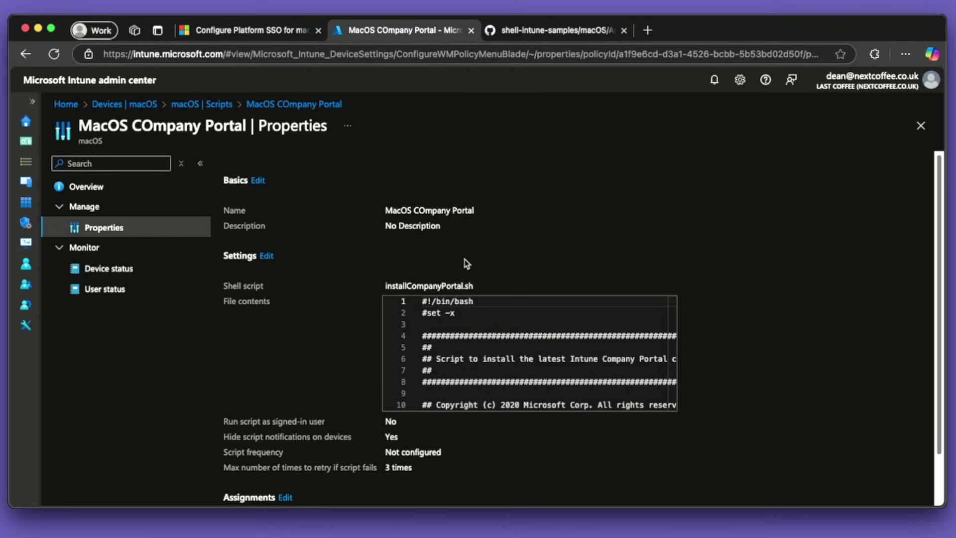
{"action": "scroll", "coordinate": [599, 346], "scroll_direction": "down", "scroll_amount": 3}
{"action": "scroll", "coordinate": [371, 385], "scroll_direction": "down", "scroll_amount": 2}
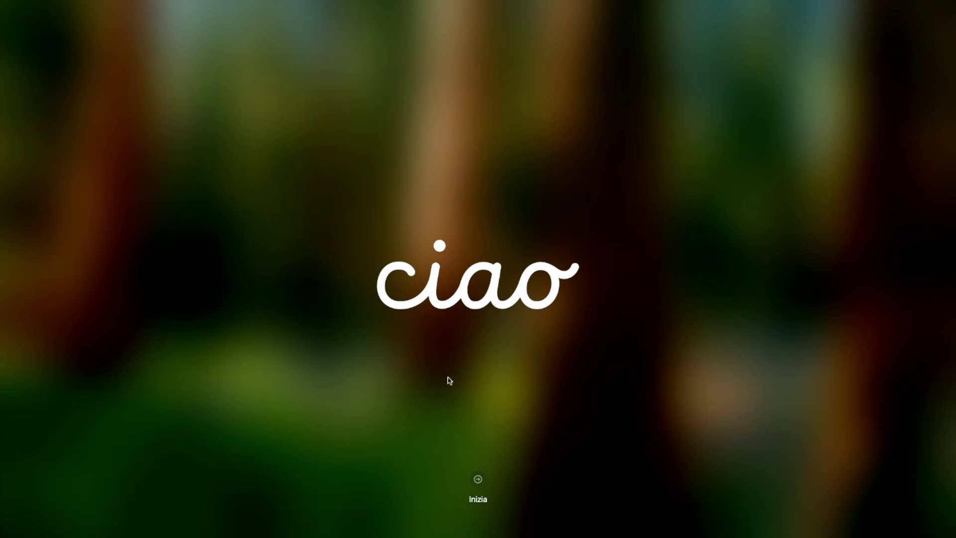
Step: Start setup with English (UK) and United Kingdom, skip Accessibility, and join a Wi-Fi network
{"action": "left_click", "coordinate": [480, 484]}
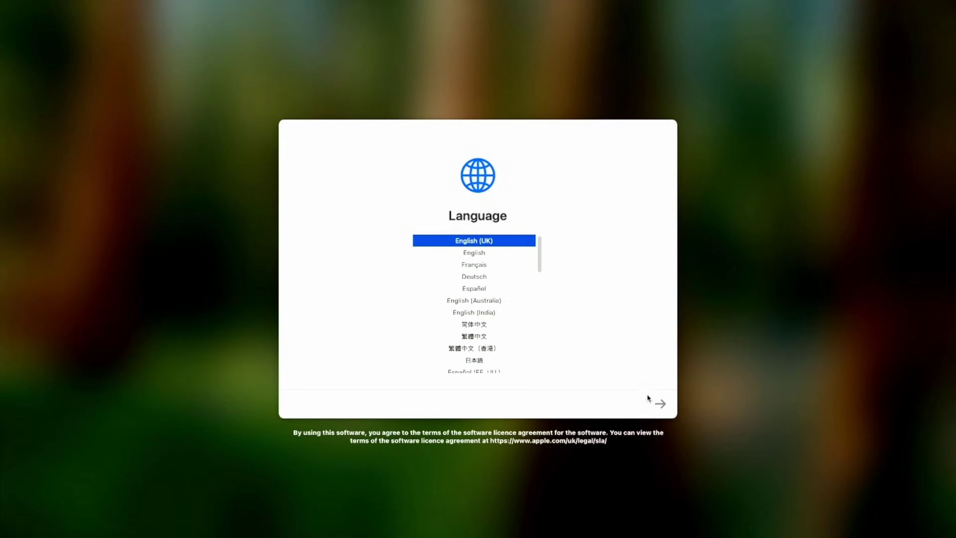
{"action": "left_click", "coordinate": [660, 405]}
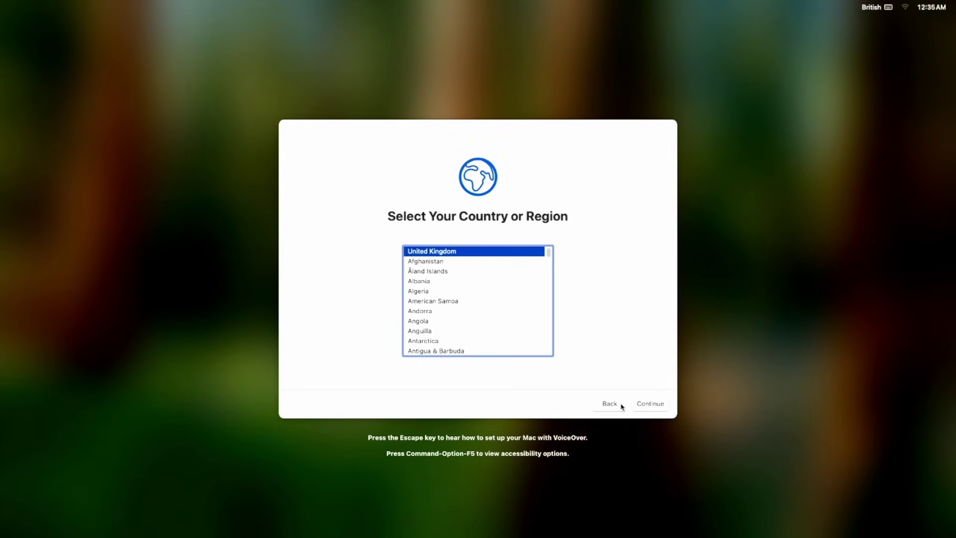
{"action": "left_click", "coordinate": [654, 407]}
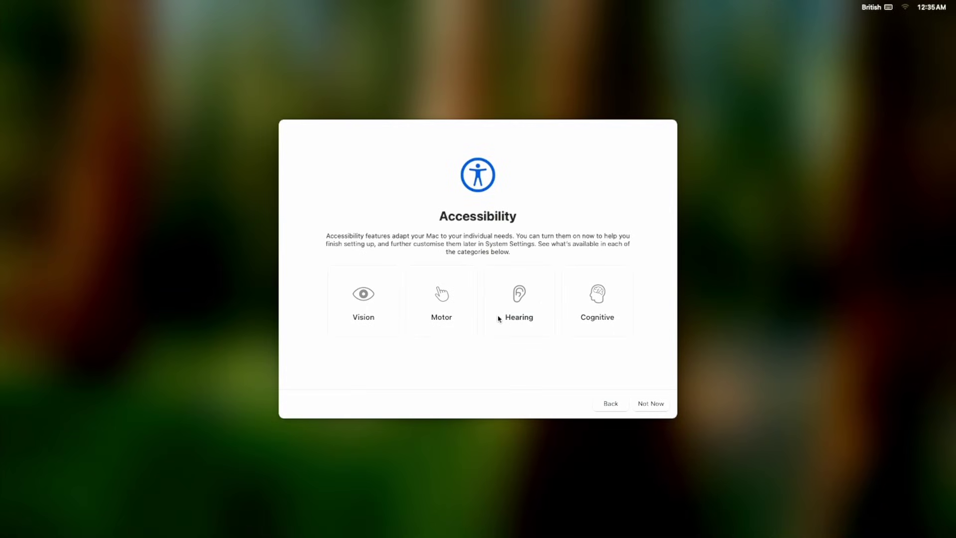
{"action": "left_click", "coordinate": [658, 405]}
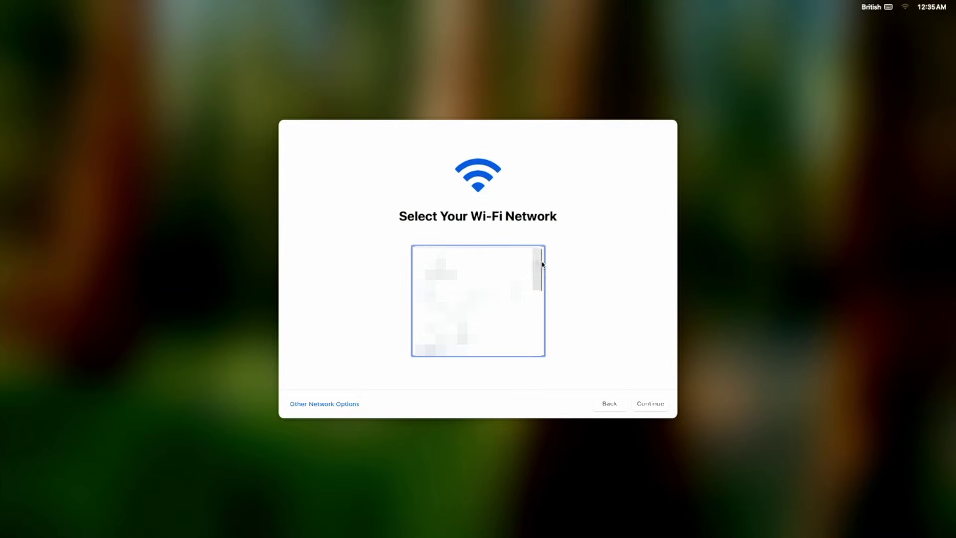
{"action": "left_click", "coordinate": [520, 284]}
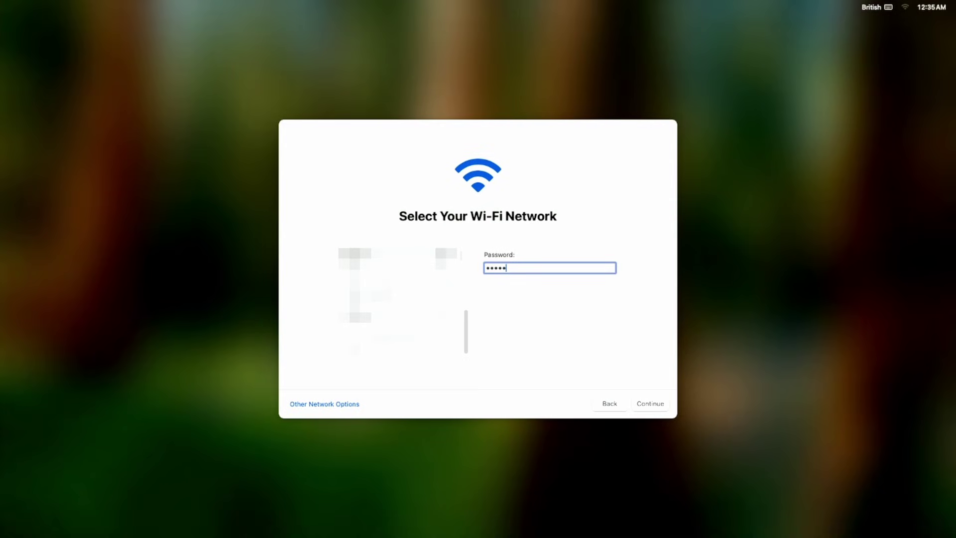
{"action": "key", "text": "Return"}
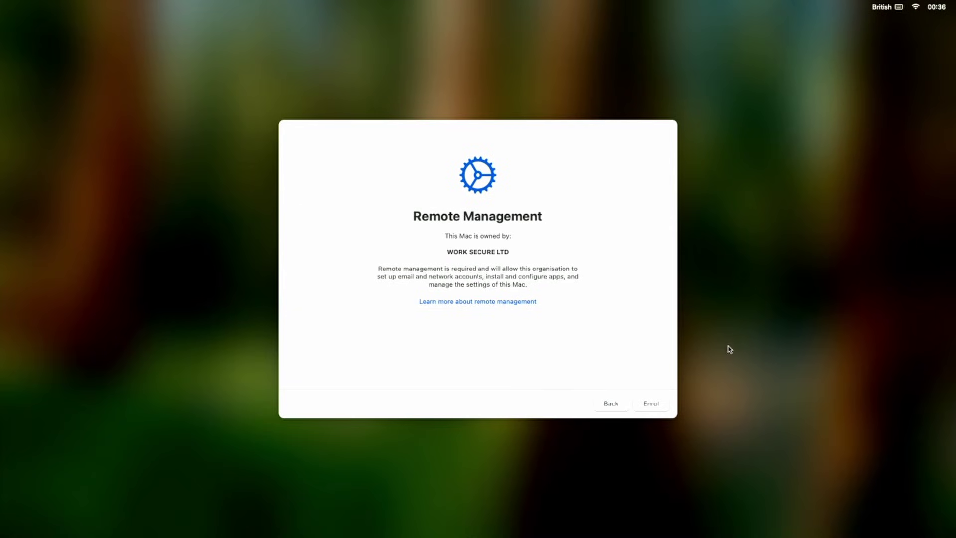
Step: Enrol the Mac in WORK SECURE LTD management by signing in with the work e-mail and password
{"action": "left_click", "coordinate": [651, 404]}
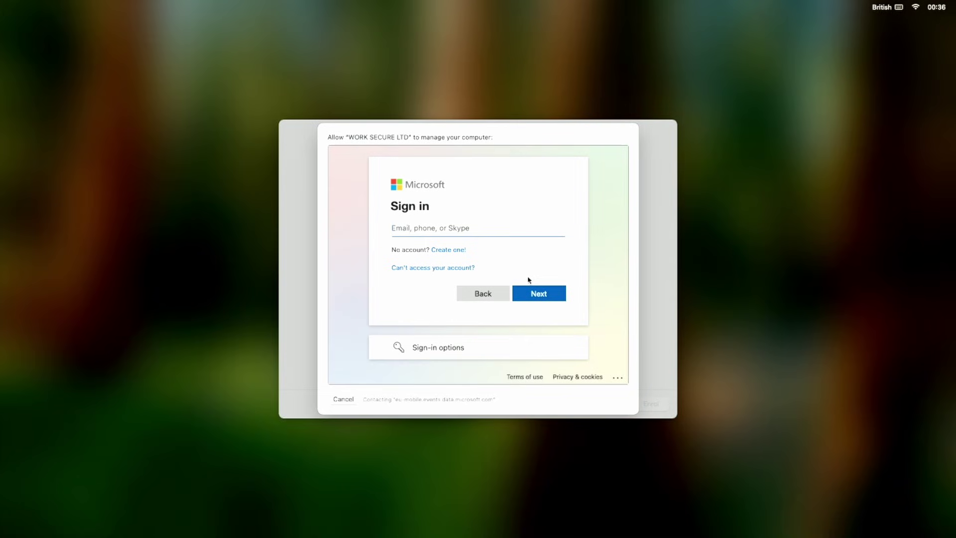
{"action": "key", "text": "Return"}
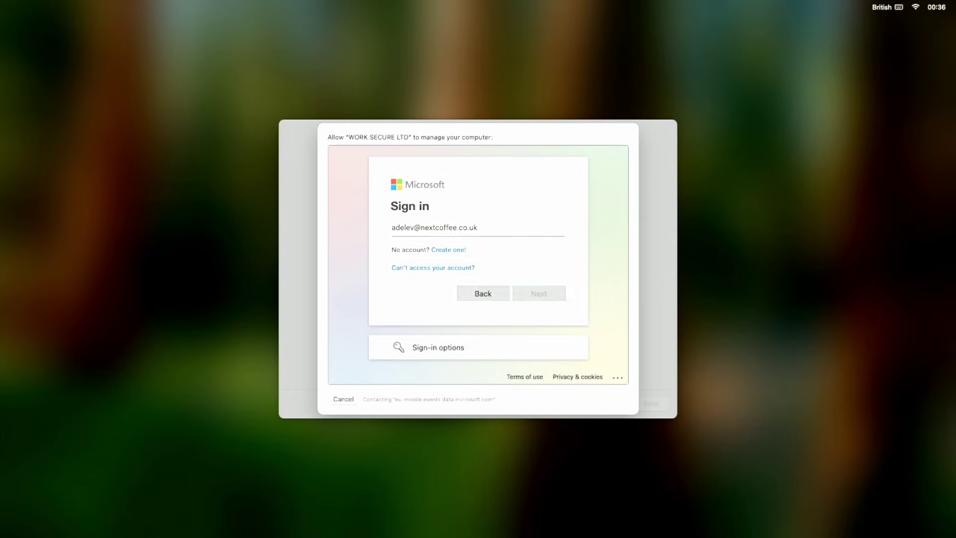
{"action": "type", "text": "••"}
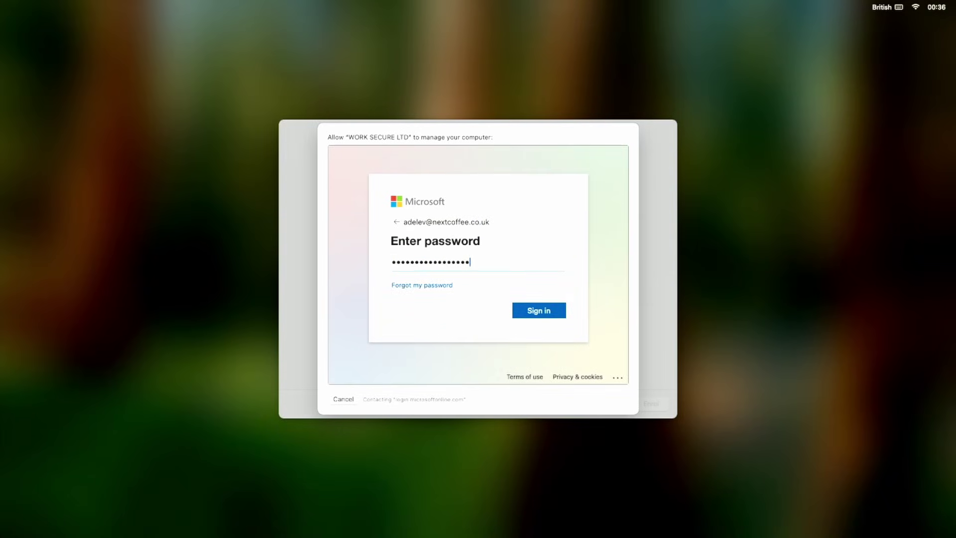
{"action": "key", "text": "Return"}
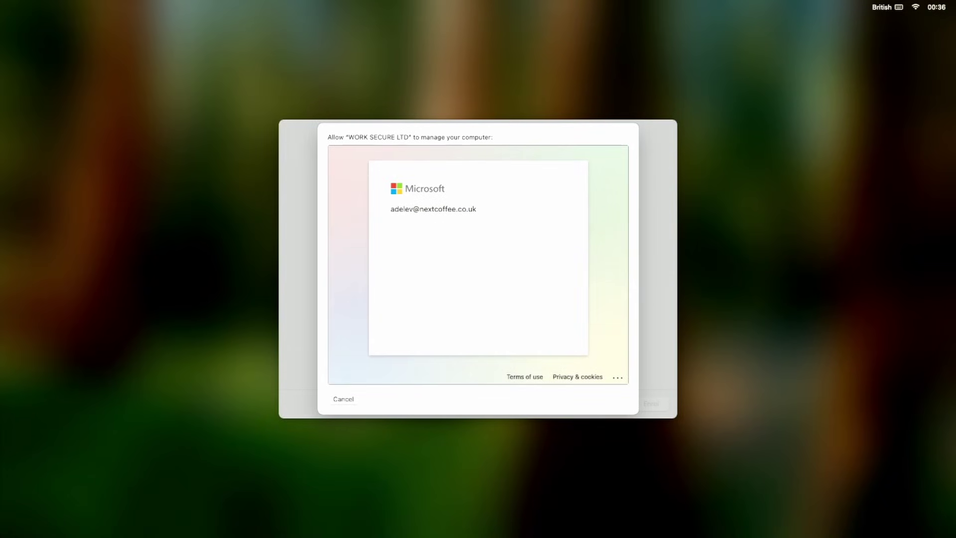
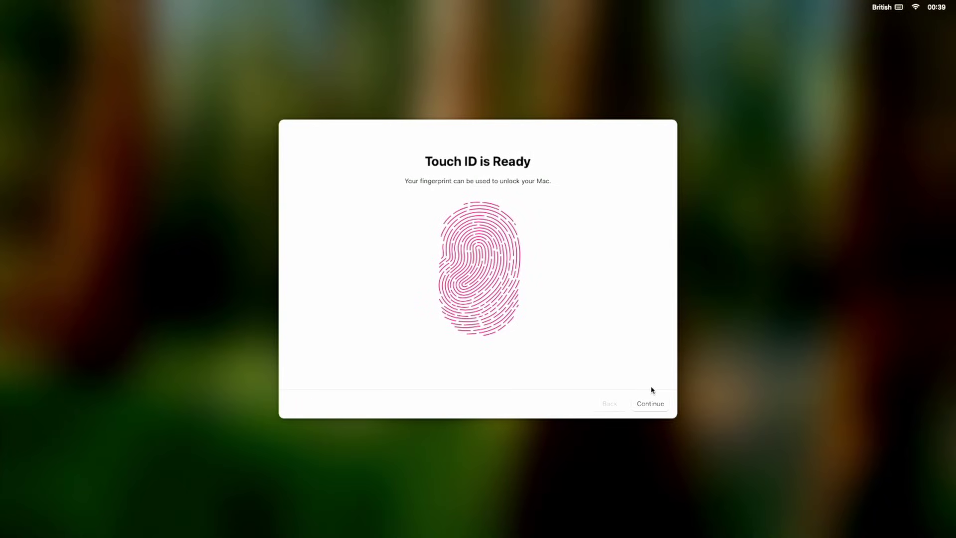
Step: Finish Setup Assistant past Touch ID, accept the AutoUpdate required data notice, and show Launchpad
{"action": "left_click", "coordinate": [650, 404]}
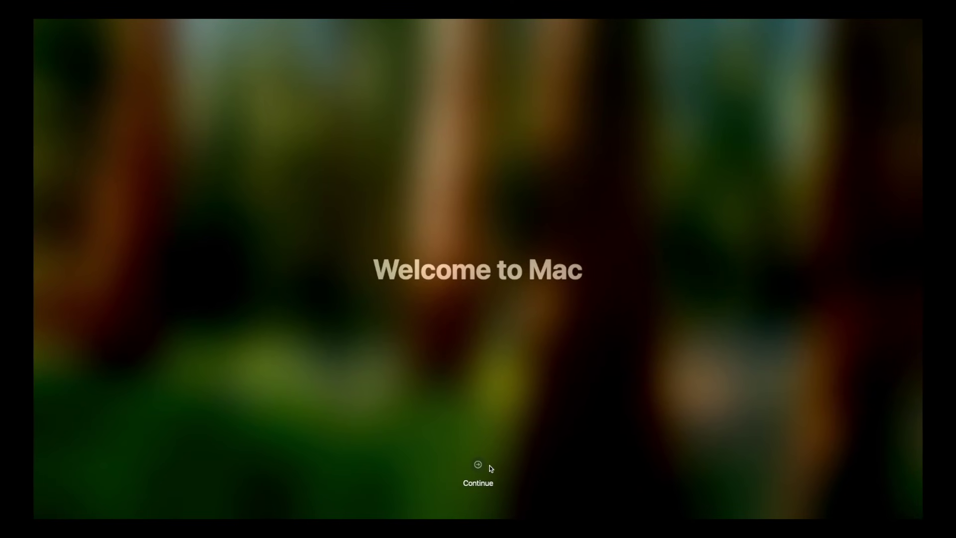
{"action": "left_click", "coordinate": [477, 465]}
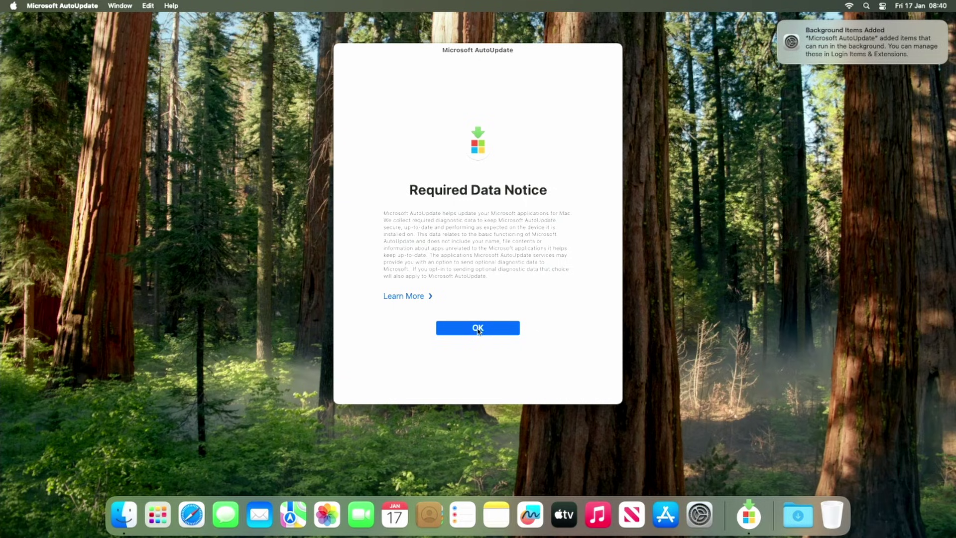
{"action": "left_click", "coordinate": [478, 328]}
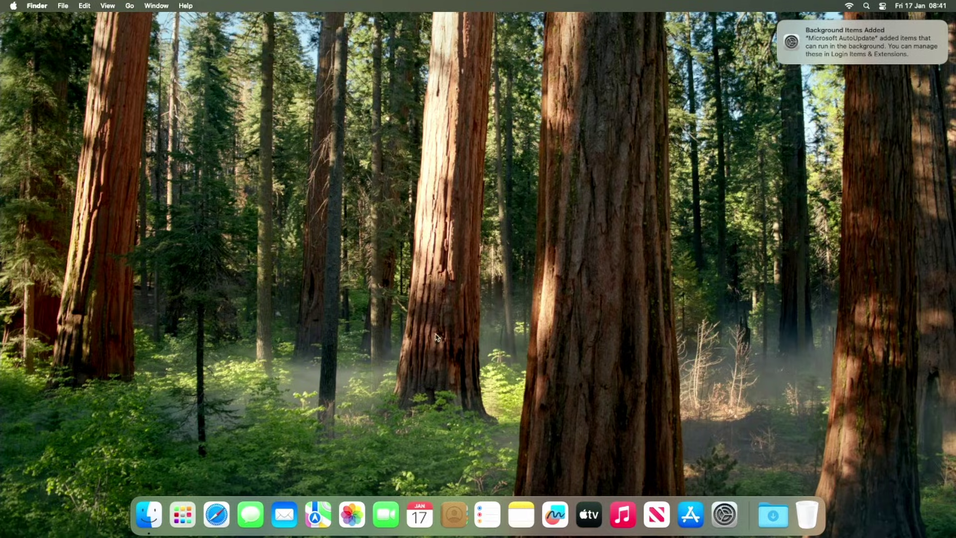
{"action": "left_click", "coordinate": [183, 513]}
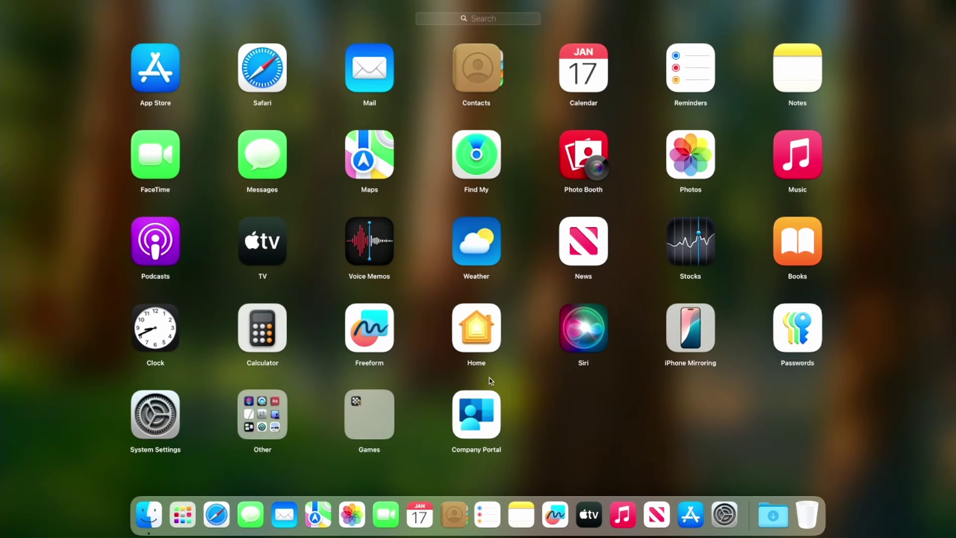
{"action": "left_click", "coordinate": [90, 419]}
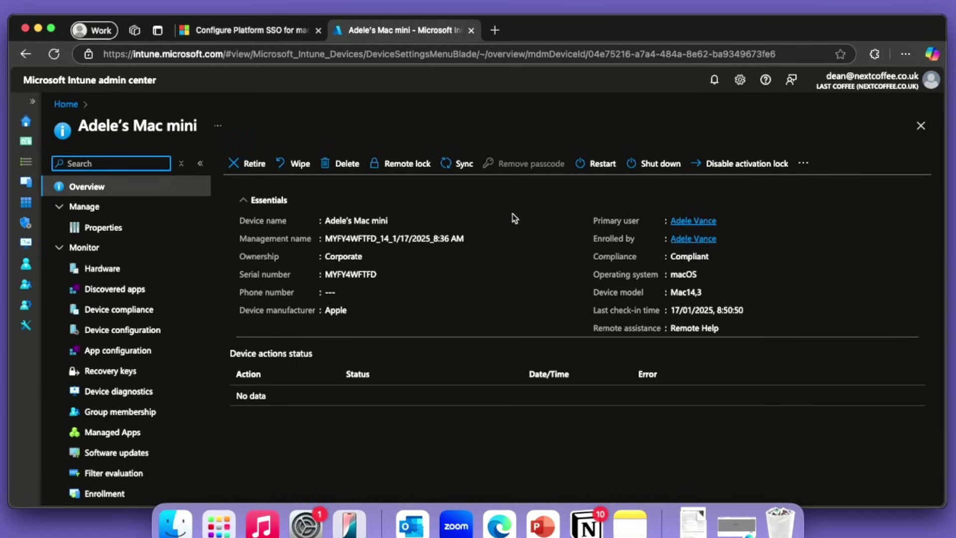
Step: Reload the Mac mini's Intune page and confirm all ten macOS - Platform SSO settings succeeded
{"action": "left_click", "coordinate": [446, 52]}
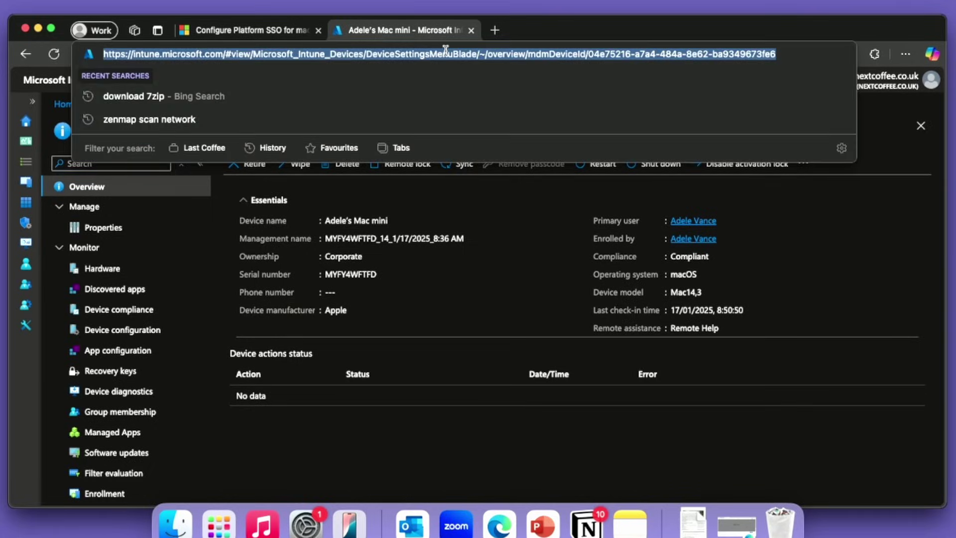
{"action": "key", "text": "Return"}
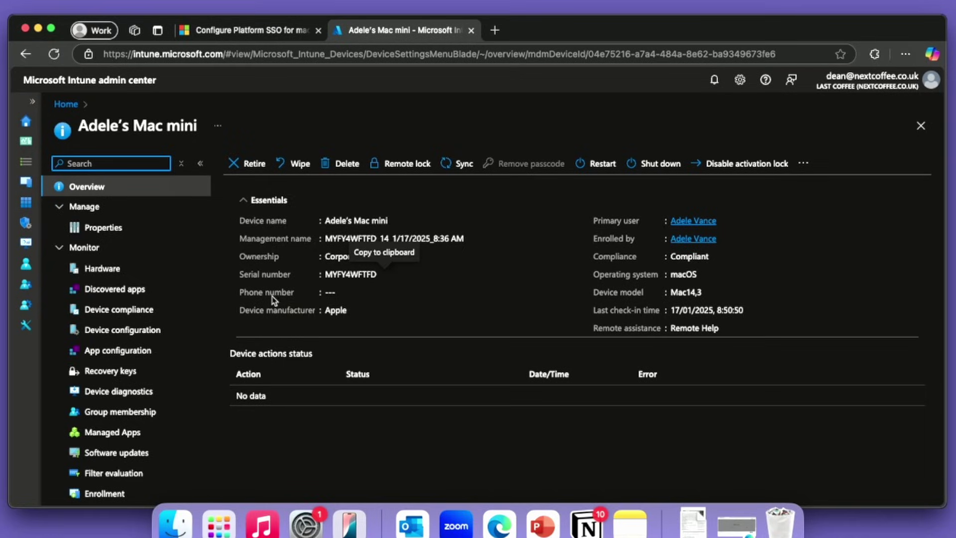
{"action": "left_click", "coordinate": [125, 330]}
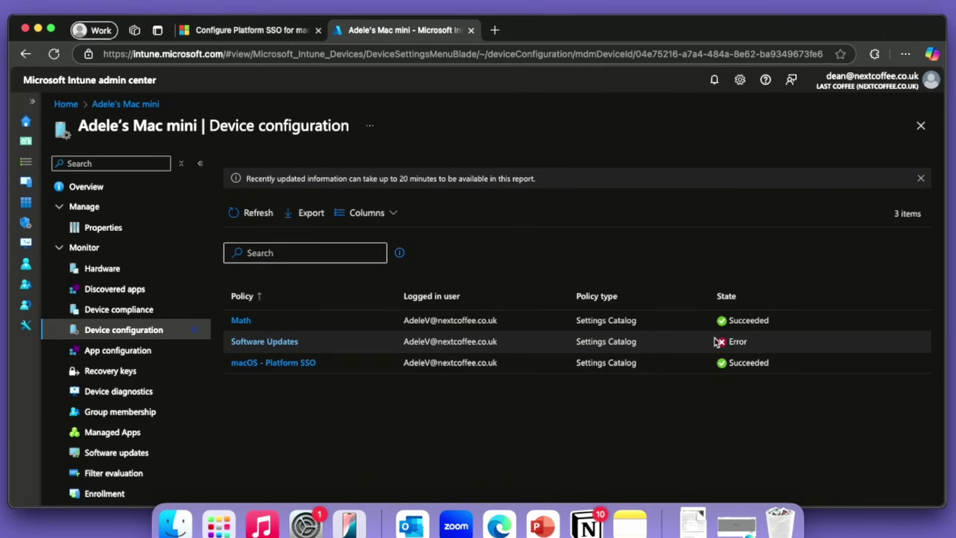
{"action": "left_click", "coordinate": [282, 363]}
{"action": "scroll", "coordinate": [235, 425], "scroll_direction": "down", "scroll_amount": 1}
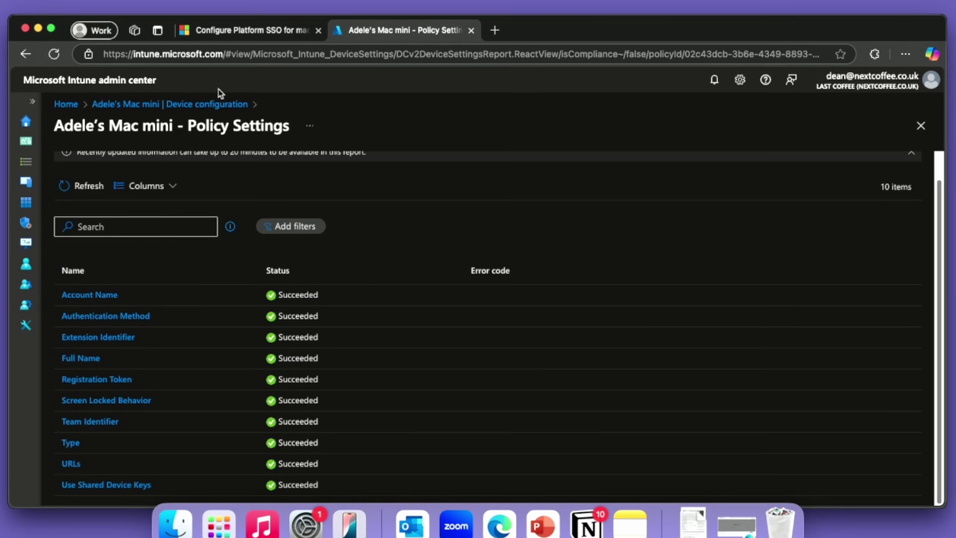
{"action": "left_click", "coordinate": [220, 105]}
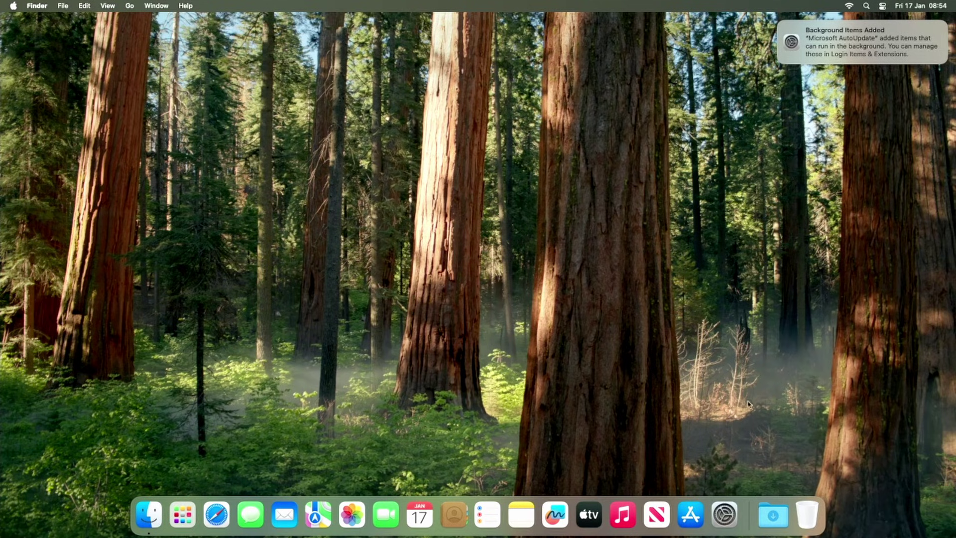
{"action": "left_click", "coordinate": [724, 514]}
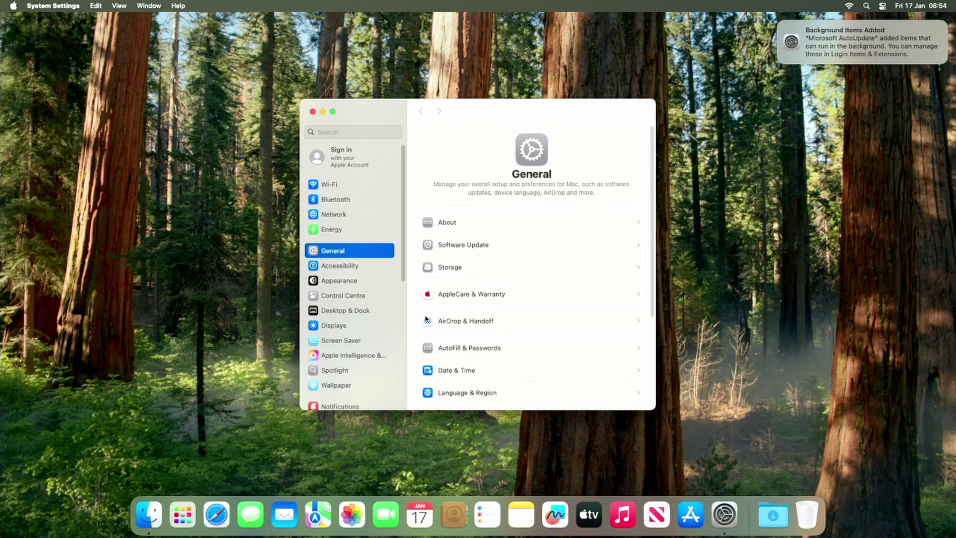
{"action": "scroll", "coordinate": [365, 329], "scroll_direction": "down", "scroll_amount": 10}
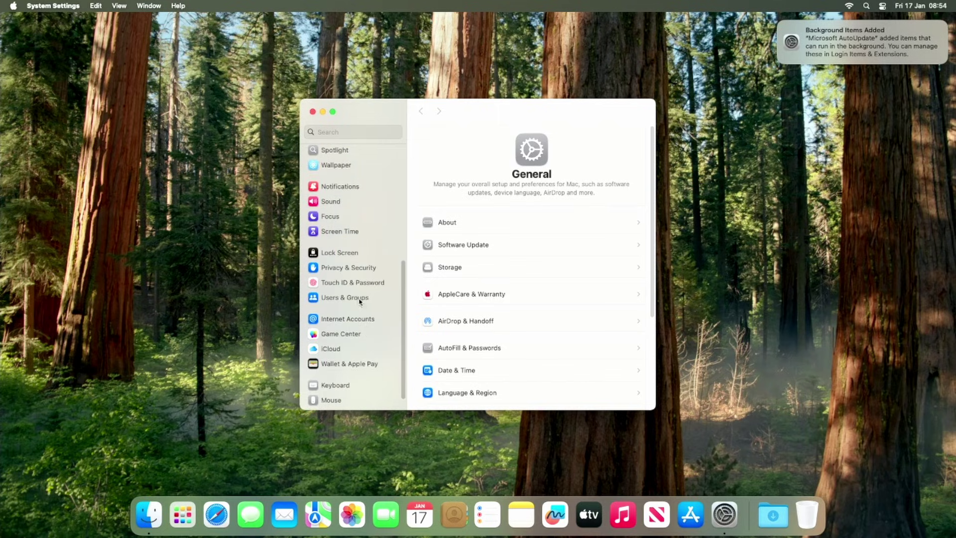
{"action": "left_click", "coordinate": [360, 300]}
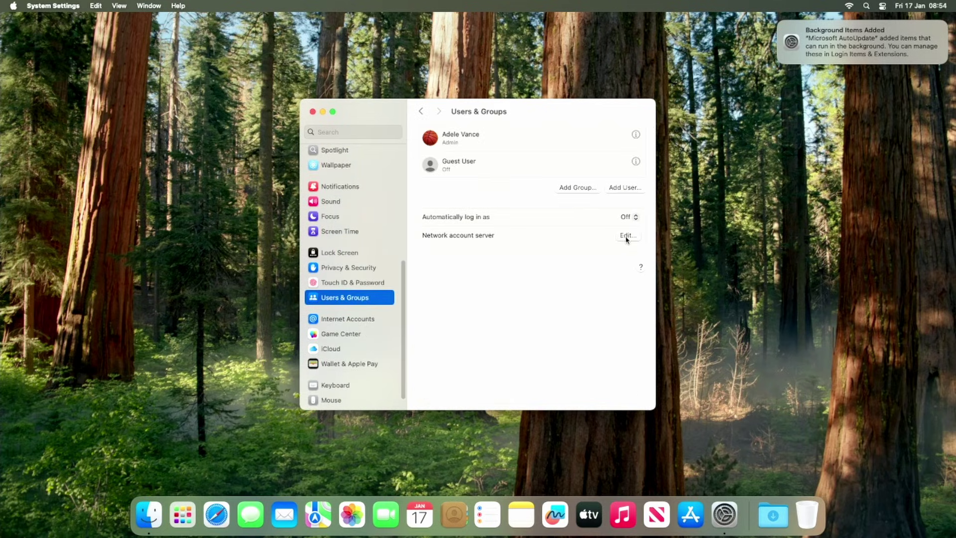
{"action": "left_click", "coordinate": [627, 235]}
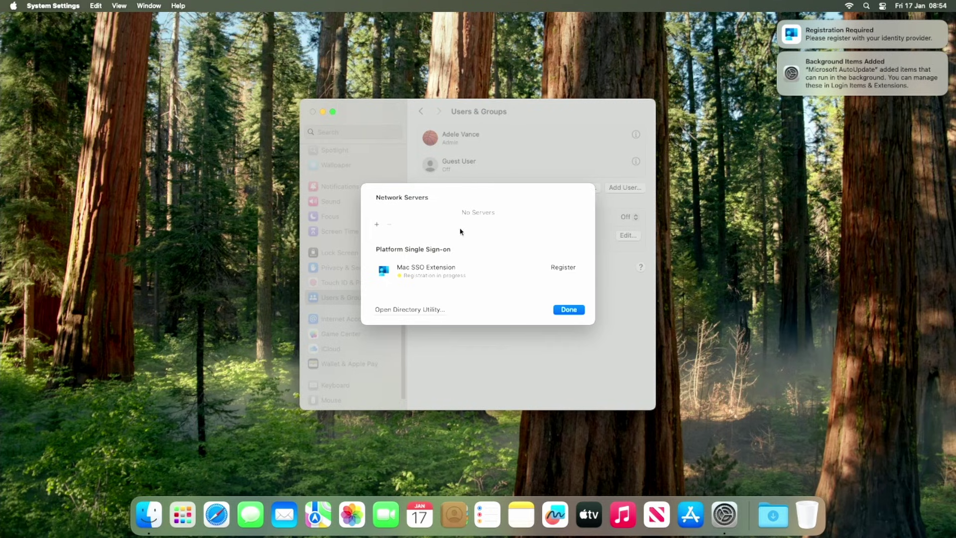
{"action": "left_click", "coordinate": [563, 313]}
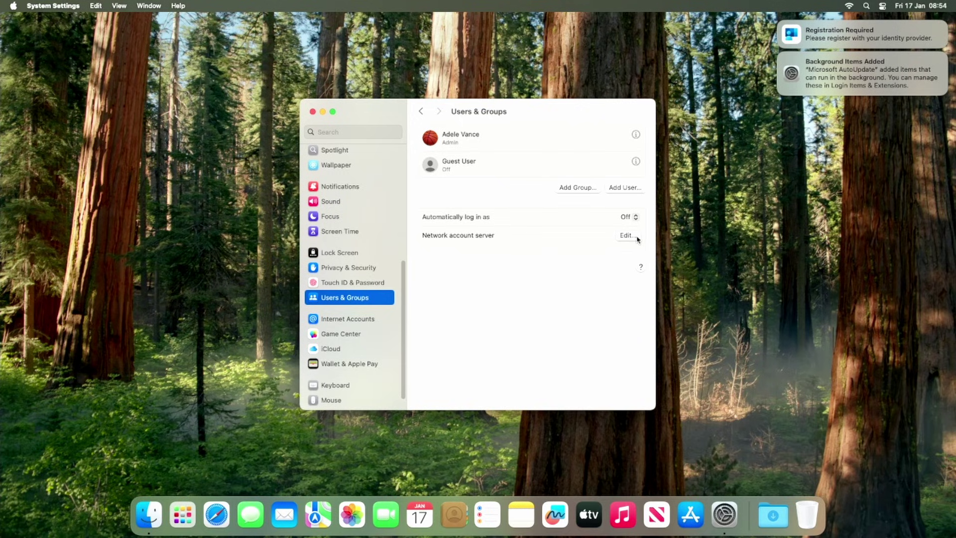
{"action": "left_click", "coordinate": [313, 111]}
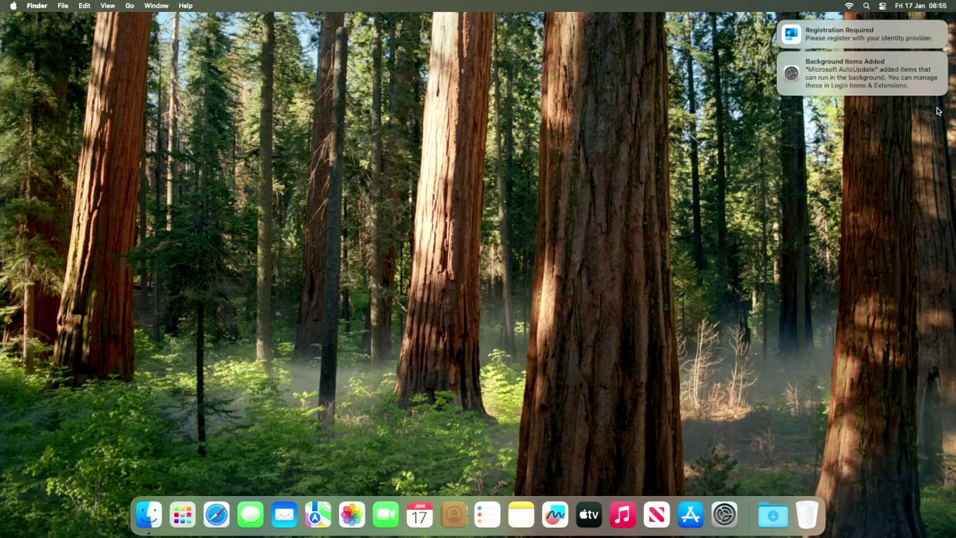
Step: Start Platform SSO registration from the Registration Required alert and continue to Entra sign-in
{"action": "left_click", "coordinate": [927, 38]}
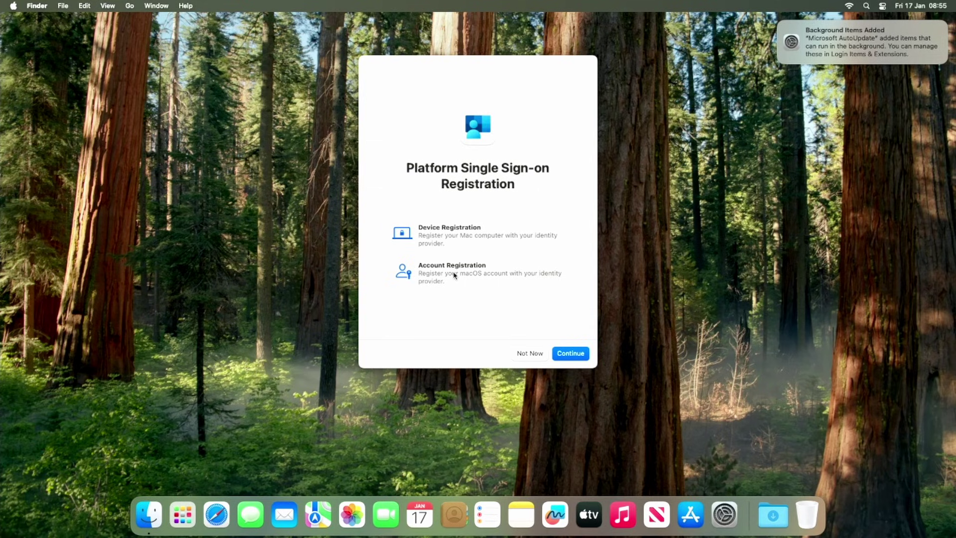
{"action": "left_click", "coordinate": [570, 353]}
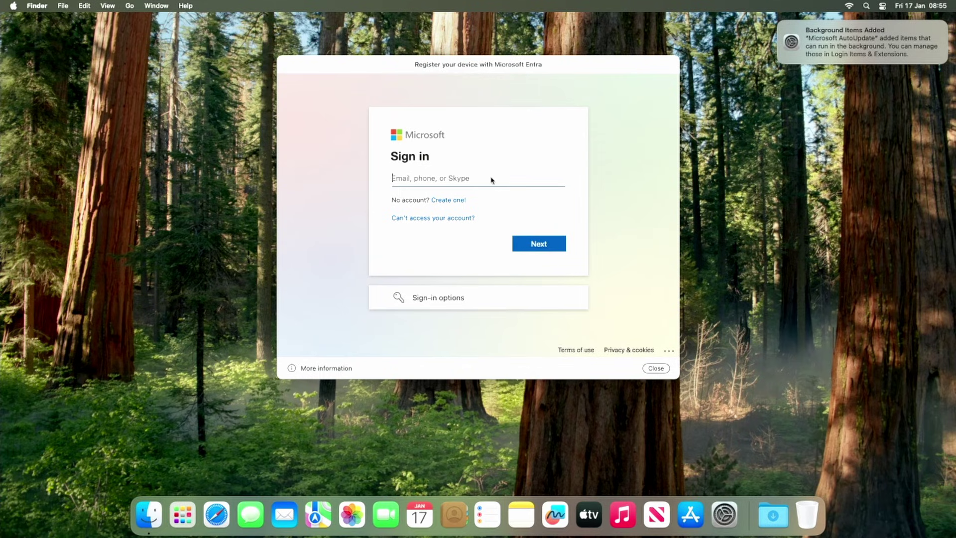
Step: Sign in to Microsoft Entra with the work account's email address and password
{"action": "left_click", "coordinate": [491, 180]}
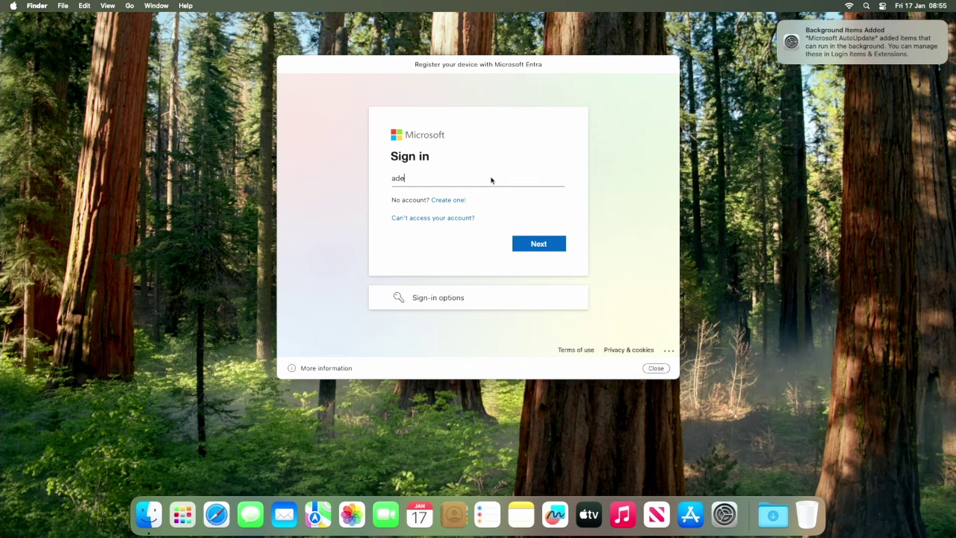
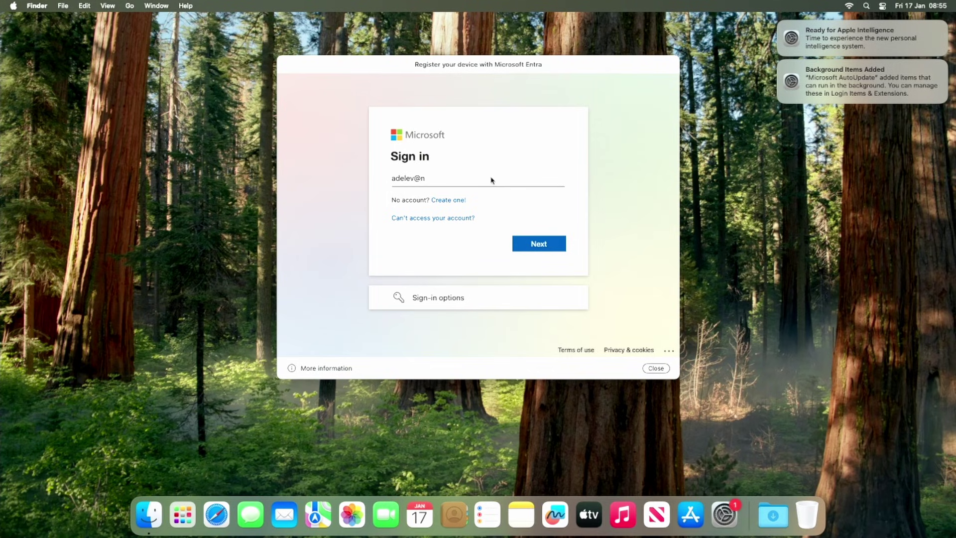
{"action": "key", "text": "Return"}
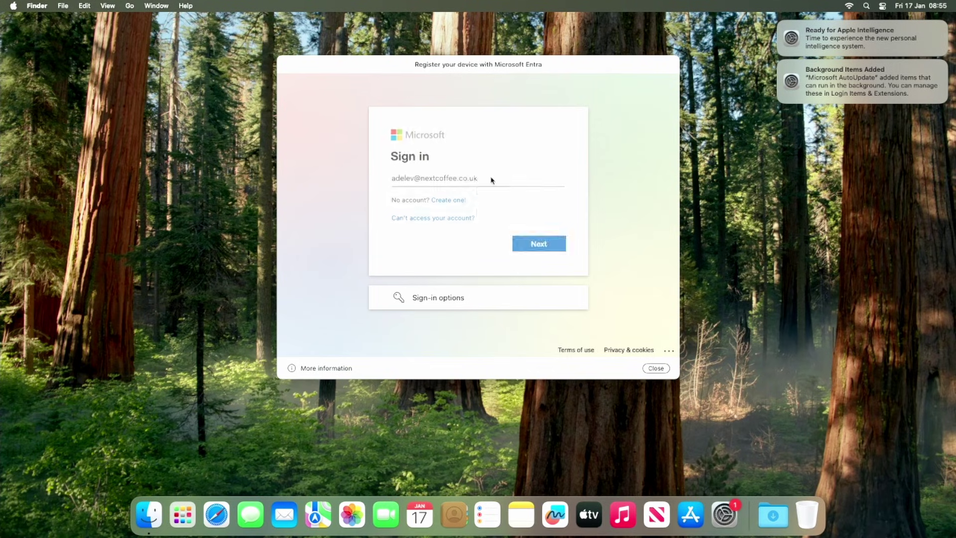
{"action": "type", "text": "*************"}
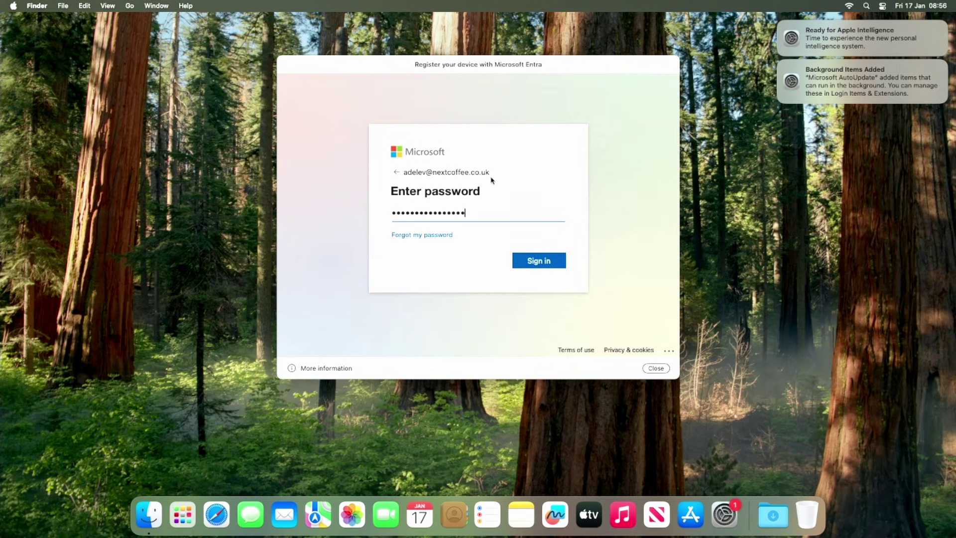
{"action": "key", "text": "Return"}
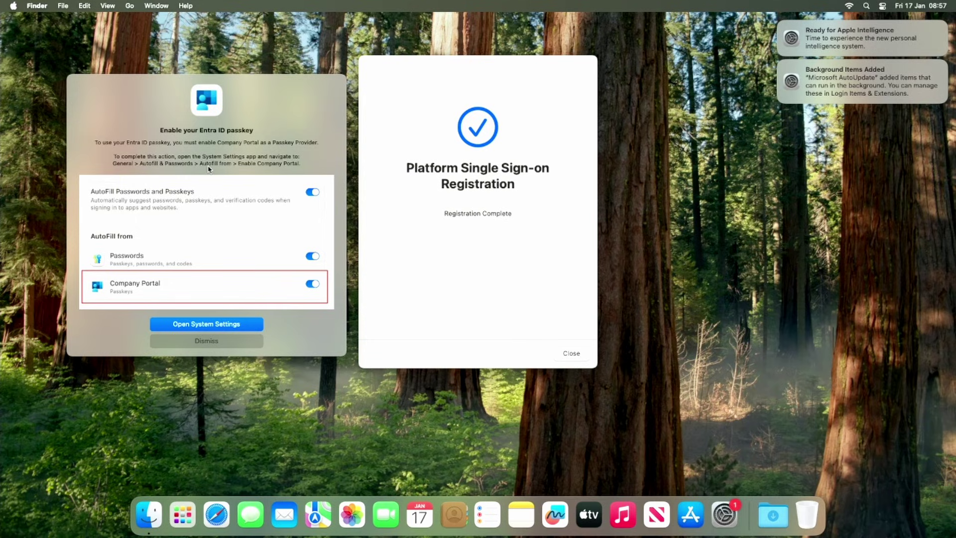
Step: Turn on Company Portal under AutoFill from in System Settings and close the passkey success dialog
{"action": "left_click", "coordinate": [197, 322]}
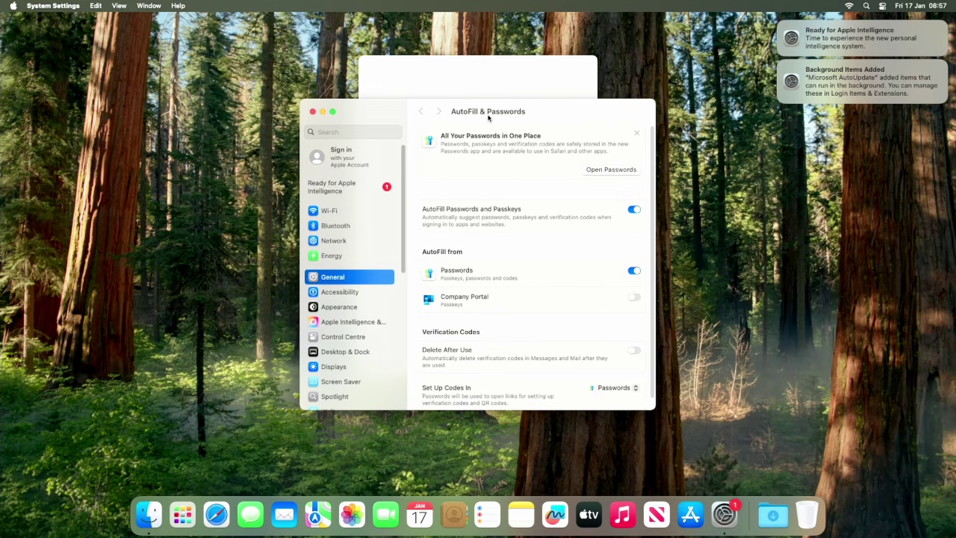
{"action": "left_click", "coordinate": [636, 299]}
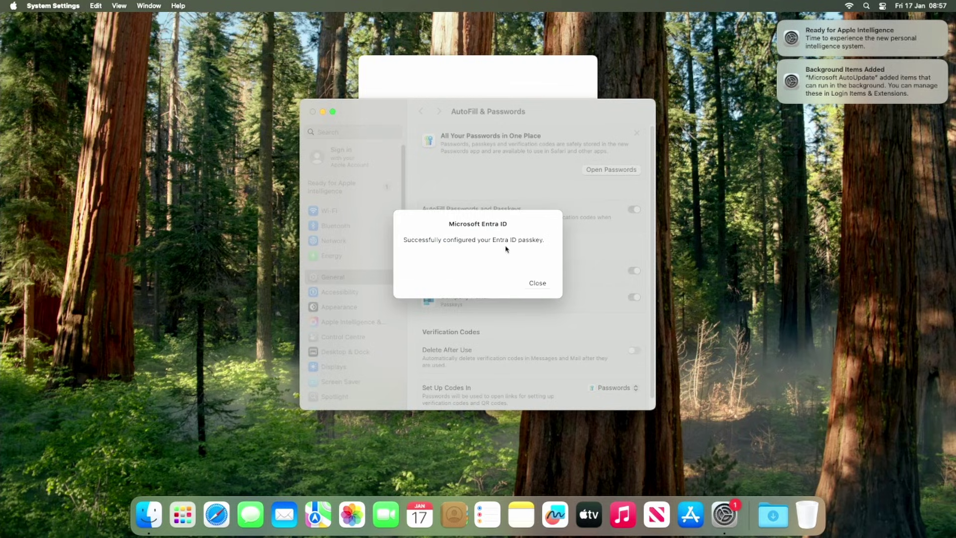
{"action": "left_click", "coordinate": [539, 283]}
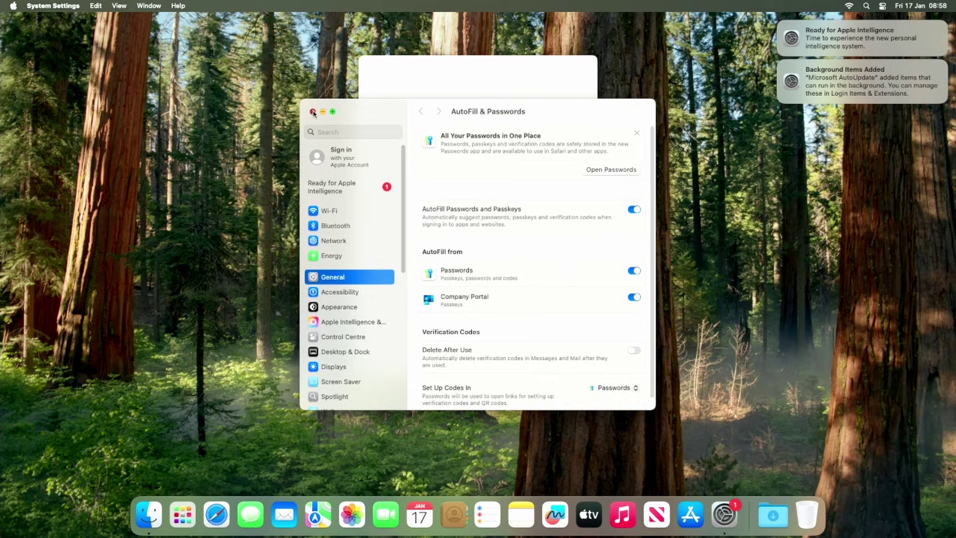
Step: Close the System Settings window
{"action": "left_click", "coordinate": [312, 111]}
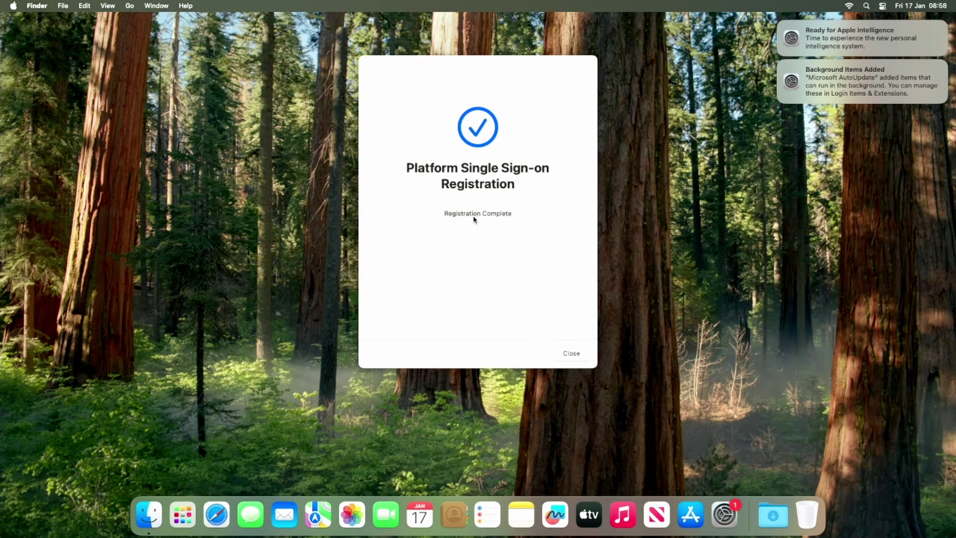
Step: Dismiss the Platform SSO confirmation, the Apple Intelligence and background items notifications, and close Settings
{"action": "left_click", "coordinate": [571, 353]}
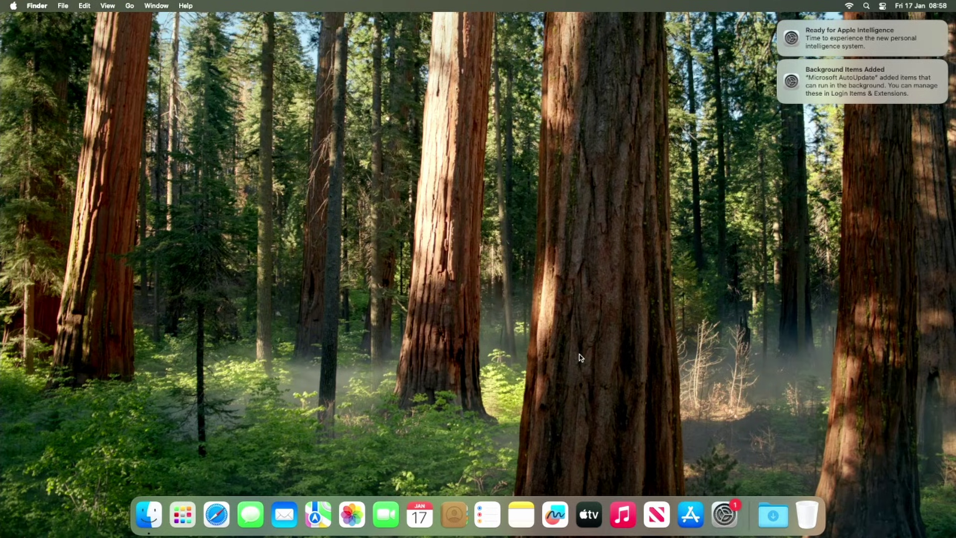
{"action": "left_click", "coordinate": [780, 27]}
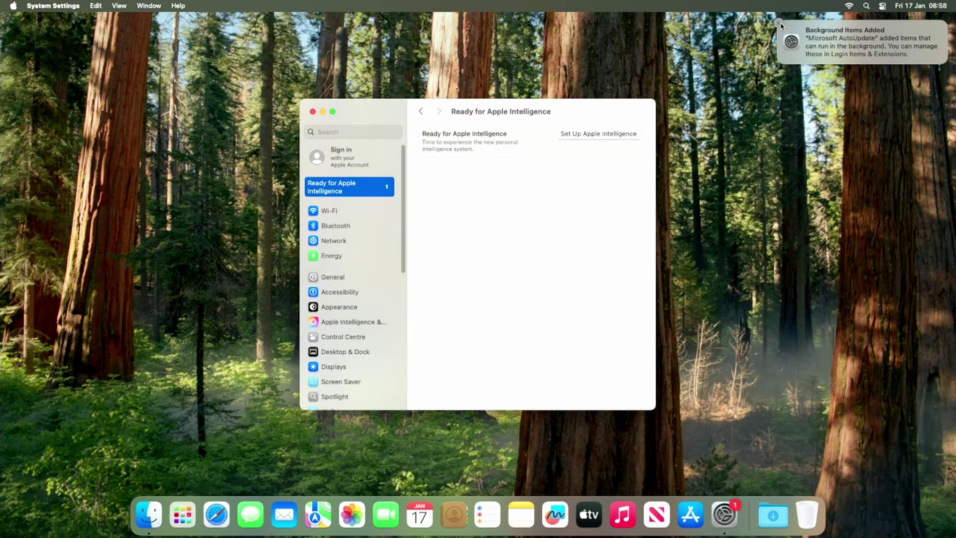
{"action": "left_click", "coordinate": [780, 25]}
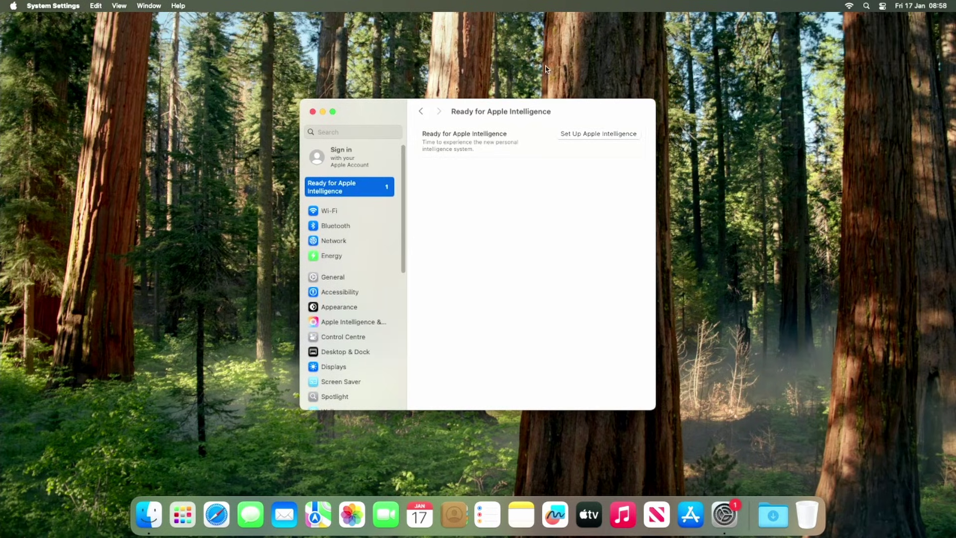
{"action": "left_click", "coordinate": [313, 111]}
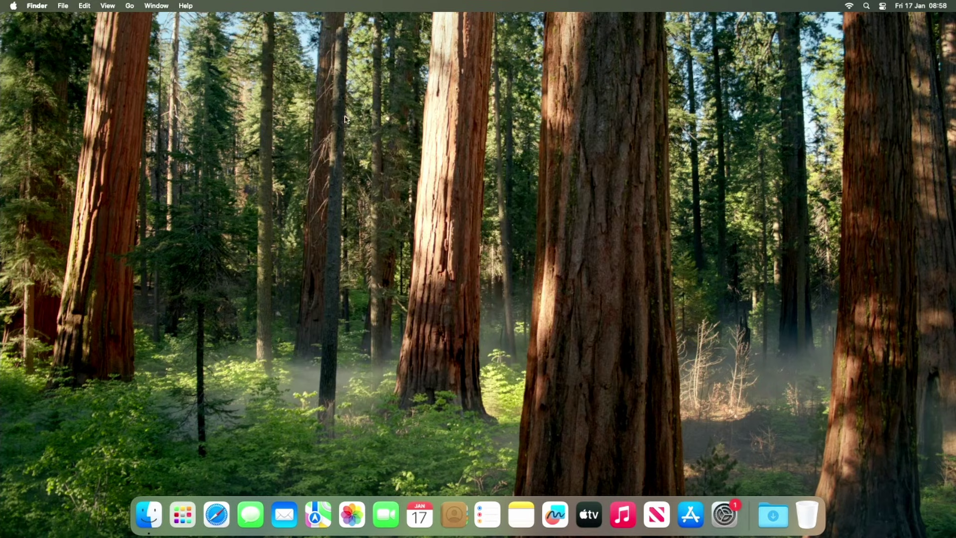
Step: Check Users & Groups network account servers show Mac SSO Extension Registered, then close System Settings
{"action": "left_click", "coordinate": [709, 509]}
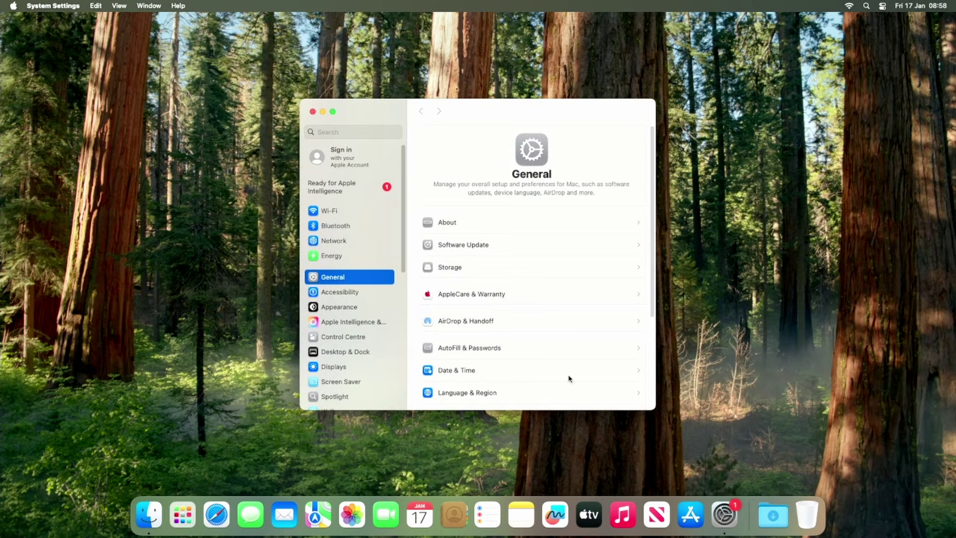
{"action": "scroll", "coordinate": [378, 345], "scroll_direction": "down", "scroll_amount": 5}
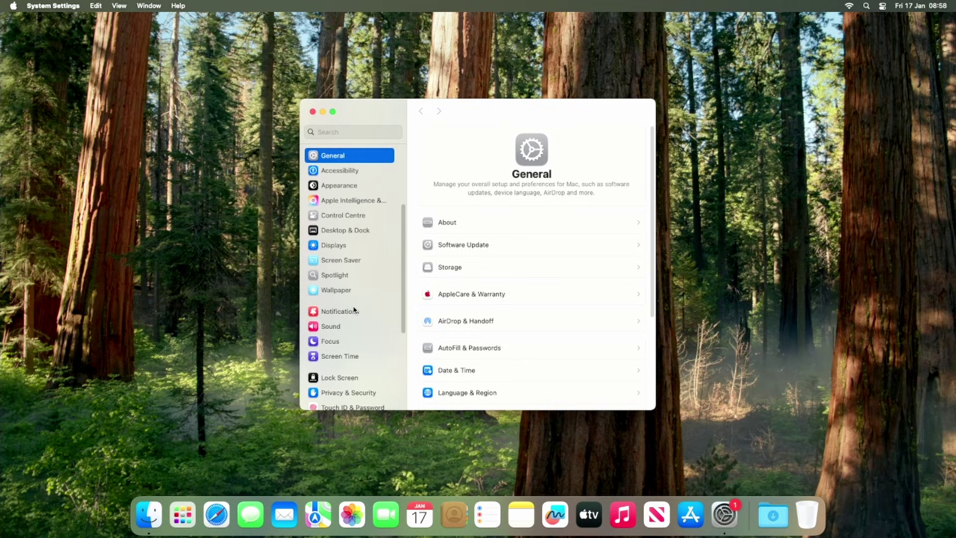
{"action": "scroll", "coordinate": [356, 318], "scroll_direction": "down", "scroll_amount": 2}
{"action": "left_click", "coordinate": [367, 376]}
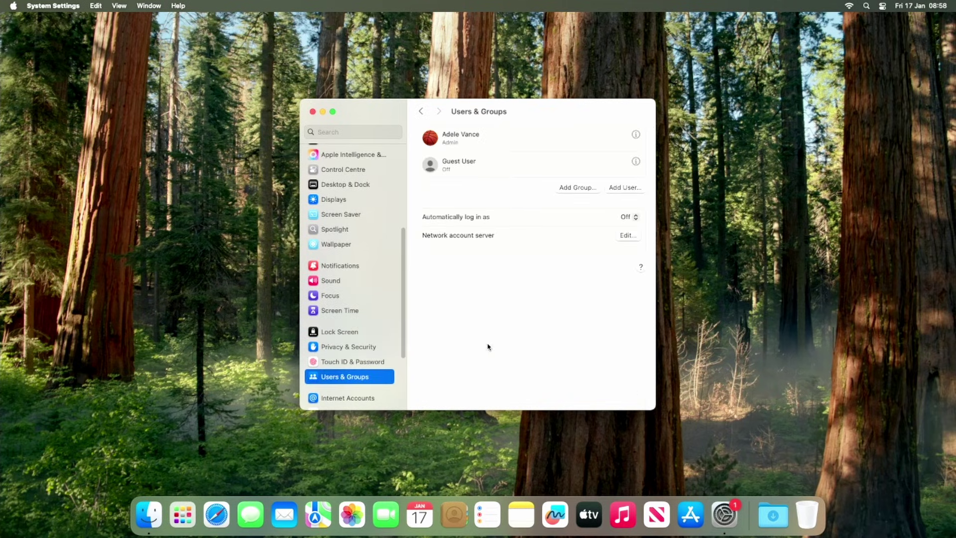
{"action": "left_click", "coordinate": [629, 236]}
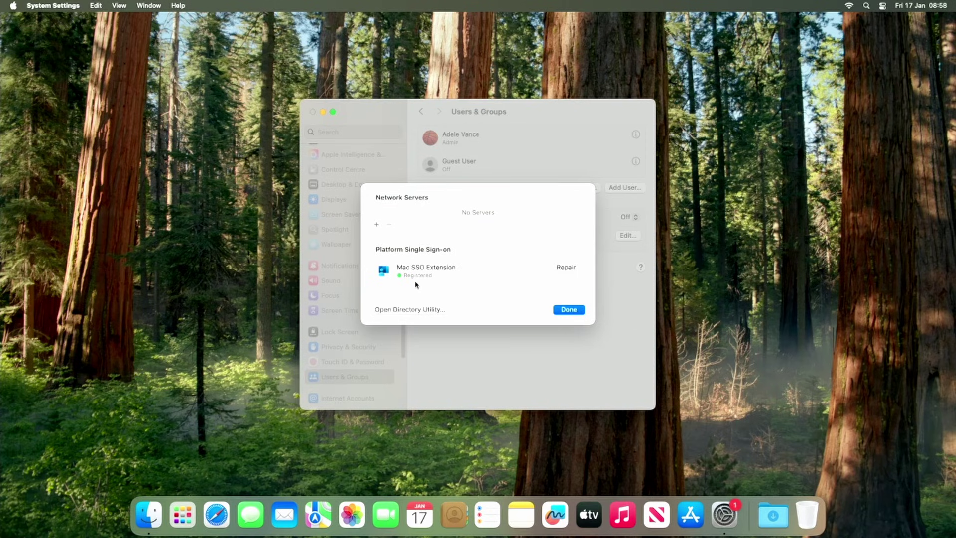
{"action": "left_click", "coordinate": [566, 309]}
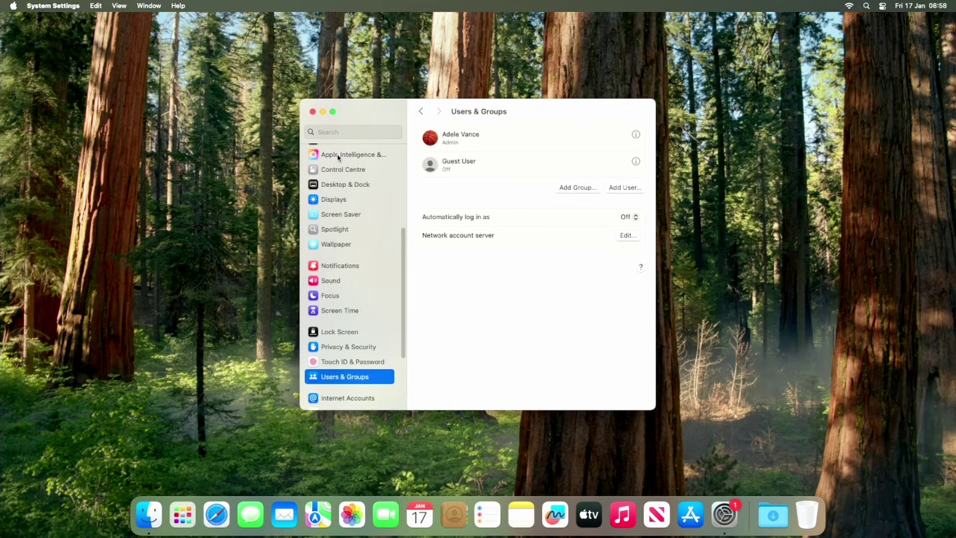
{"action": "left_click", "coordinate": [313, 111]}
Step: Open portal.office.com in Safari, allow Microsoft cookie sharing, reach signed-in Microsoft 365, then lock the Mac
{"action": "left_click", "coordinate": [216, 514]}
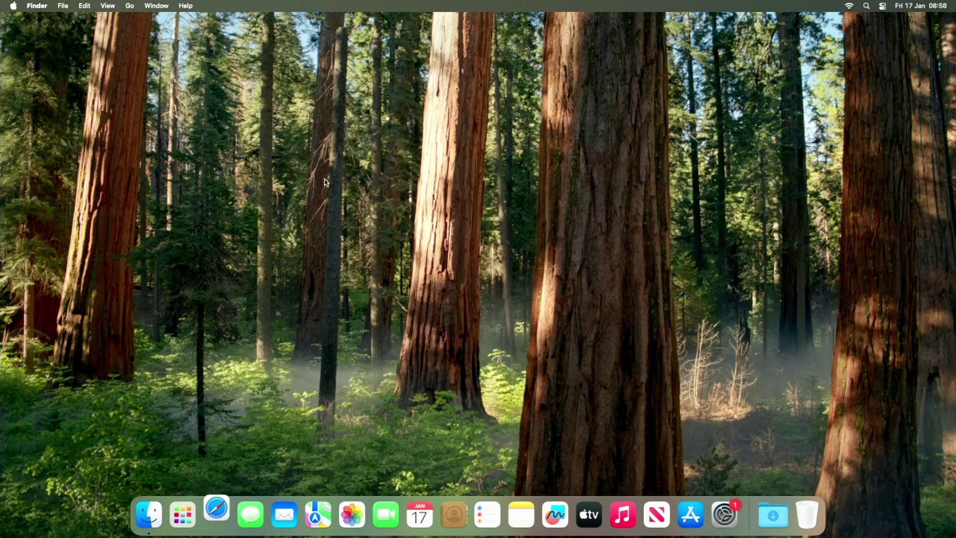
{"action": "left_click", "coordinate": [433, 33]}
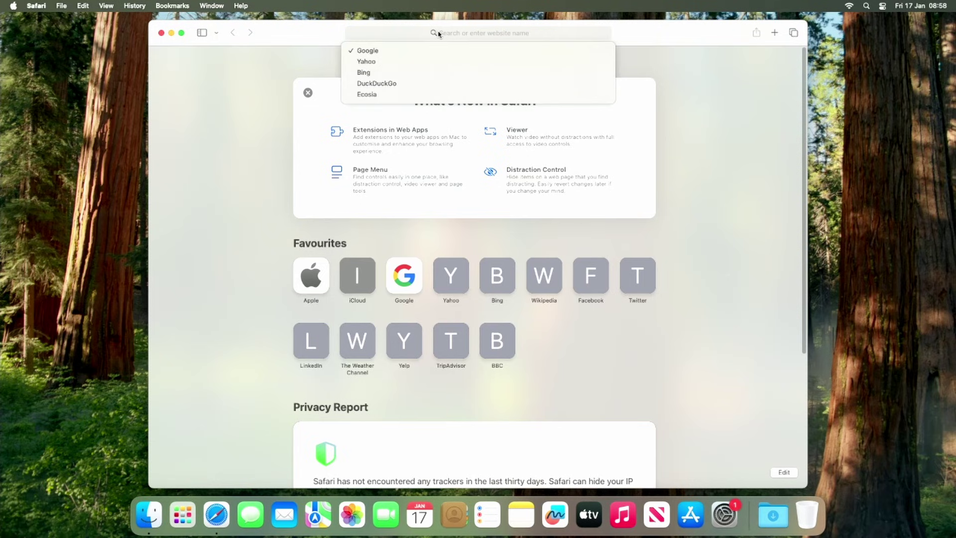
{"action": "left_click", "coordinate": [480, 34]}
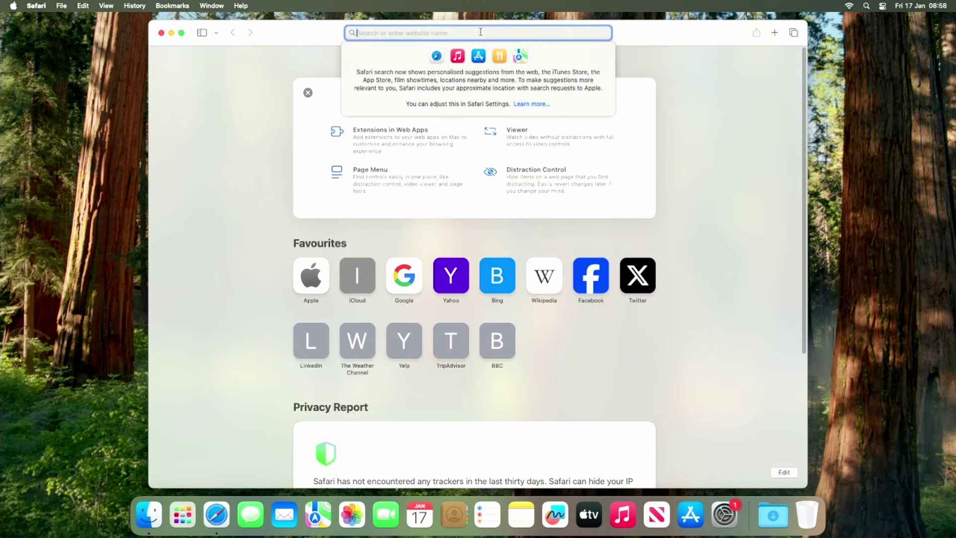
{"action": "type", "text": "portal"}
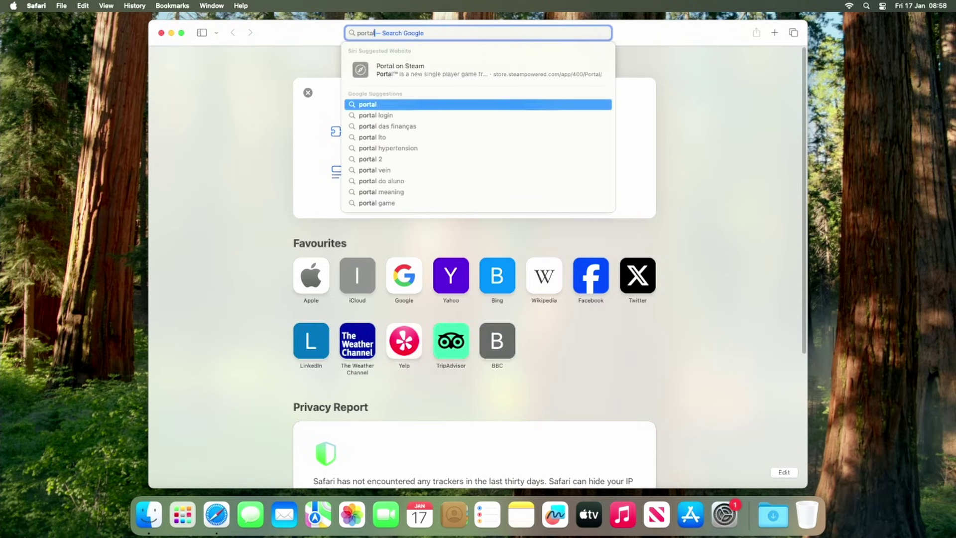
{"action": "type", "text": ".office.com"}
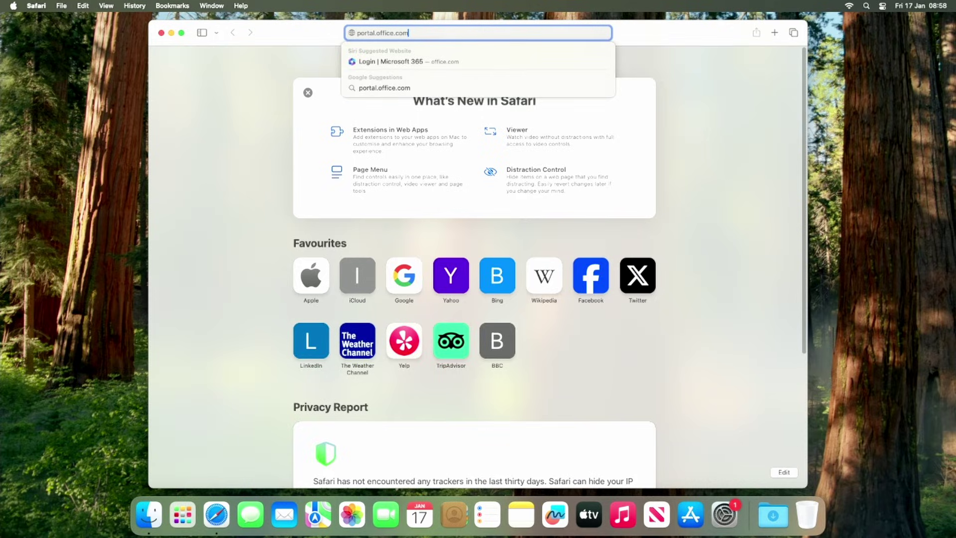
{"action": "key", "text": "Return"}
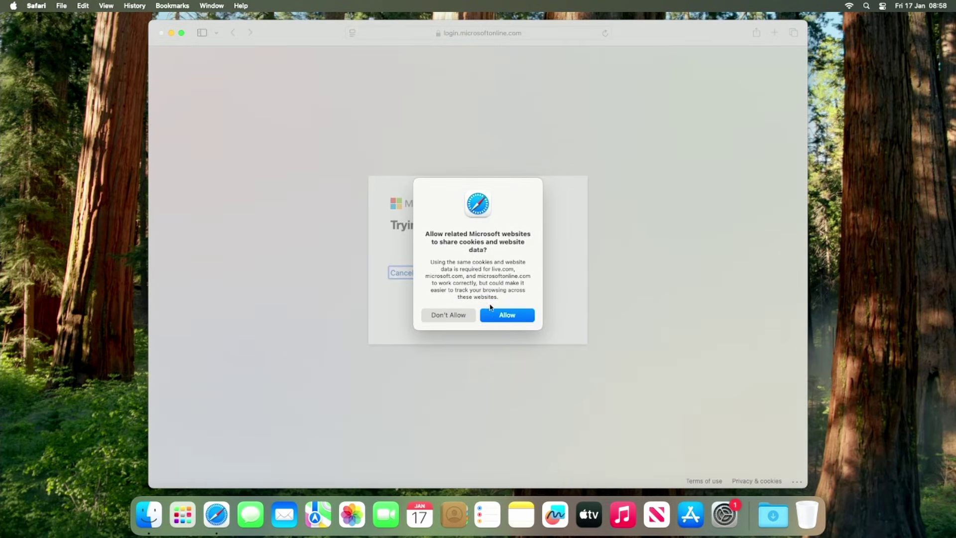
{"action": "left_click", "coordinate": [506, 312]}
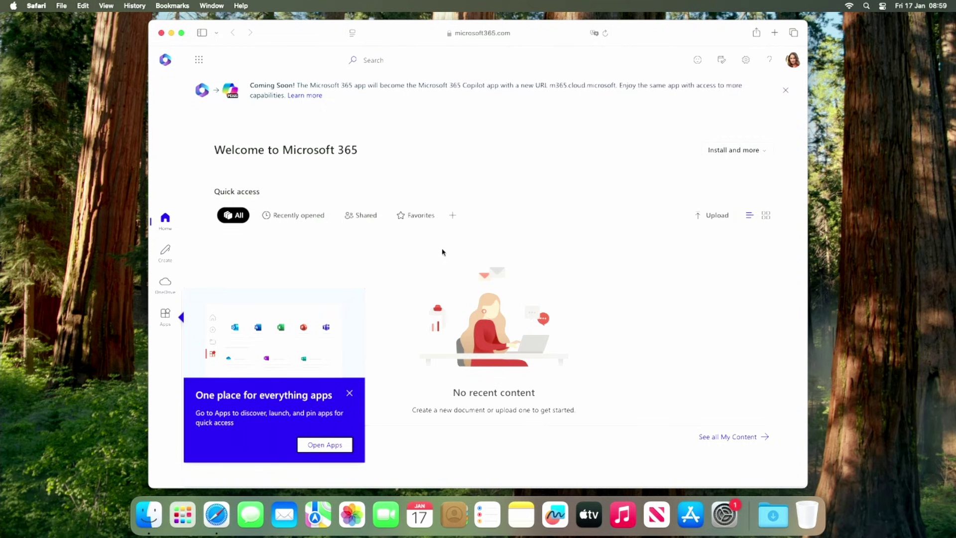
{"action": "key", "text": "ctrl+super+q"}
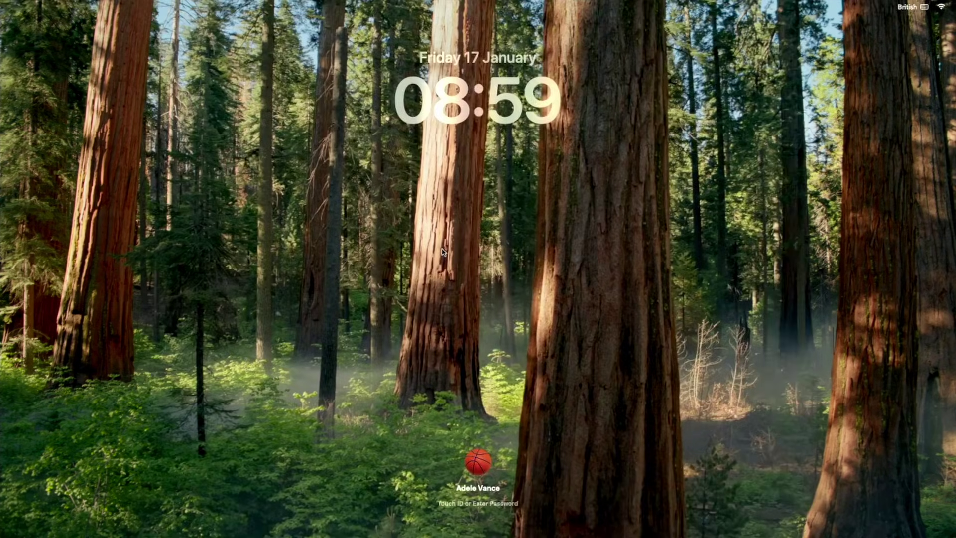